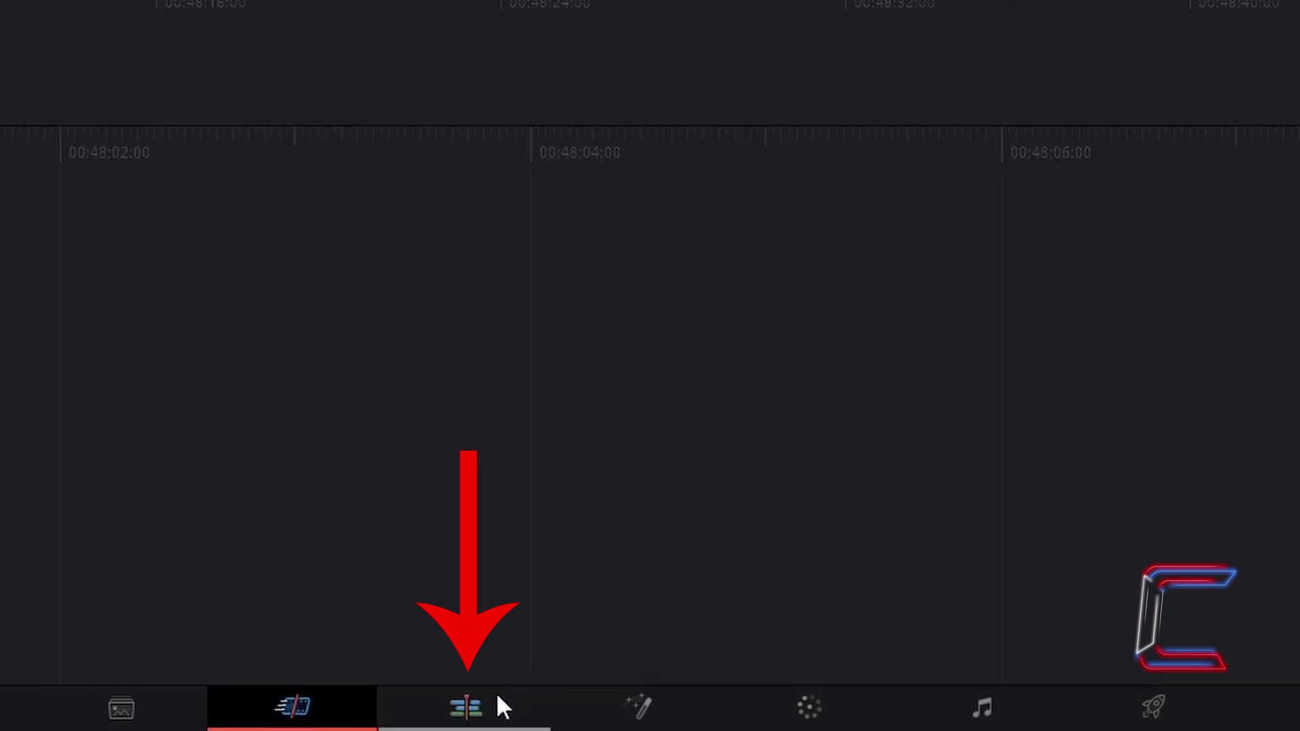
# Place a Fusion Noise Gradient generator at the start of Video 1 and zoom the timeline in.
pyautogui.click(497, 696)
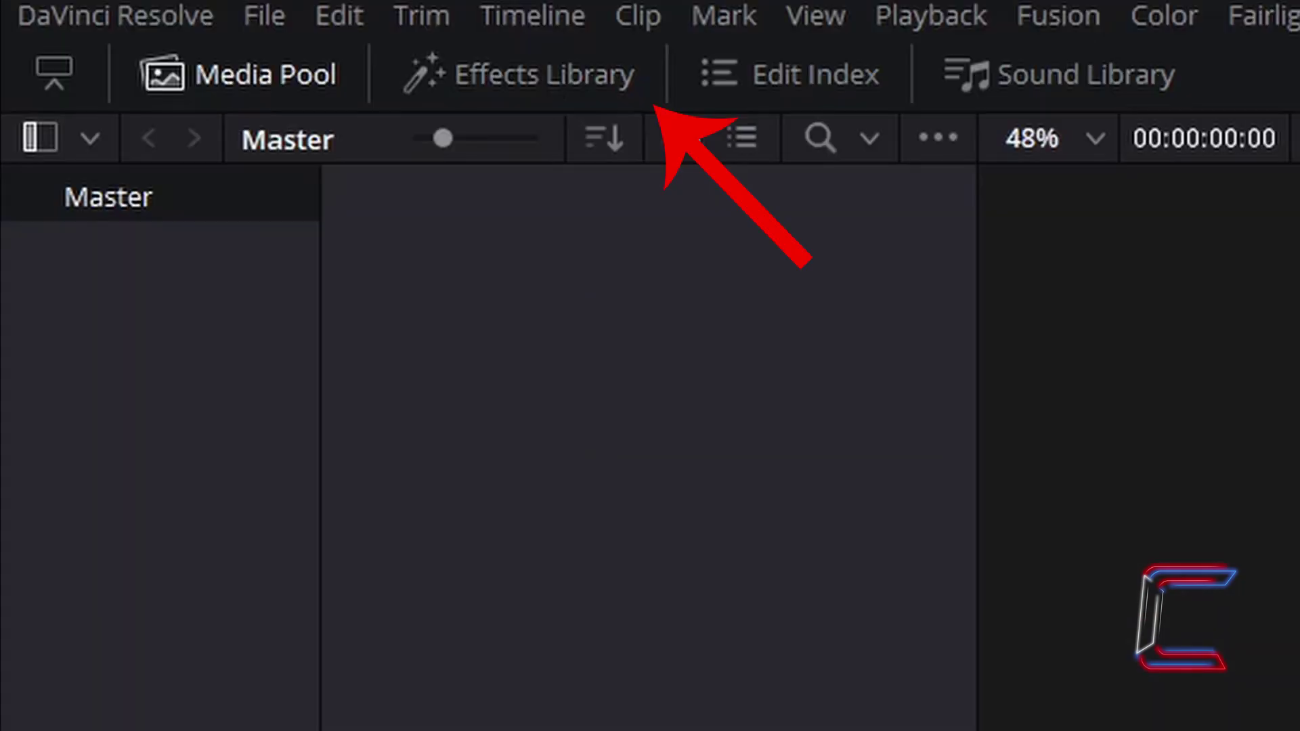
pyautogui.click(547, 98)
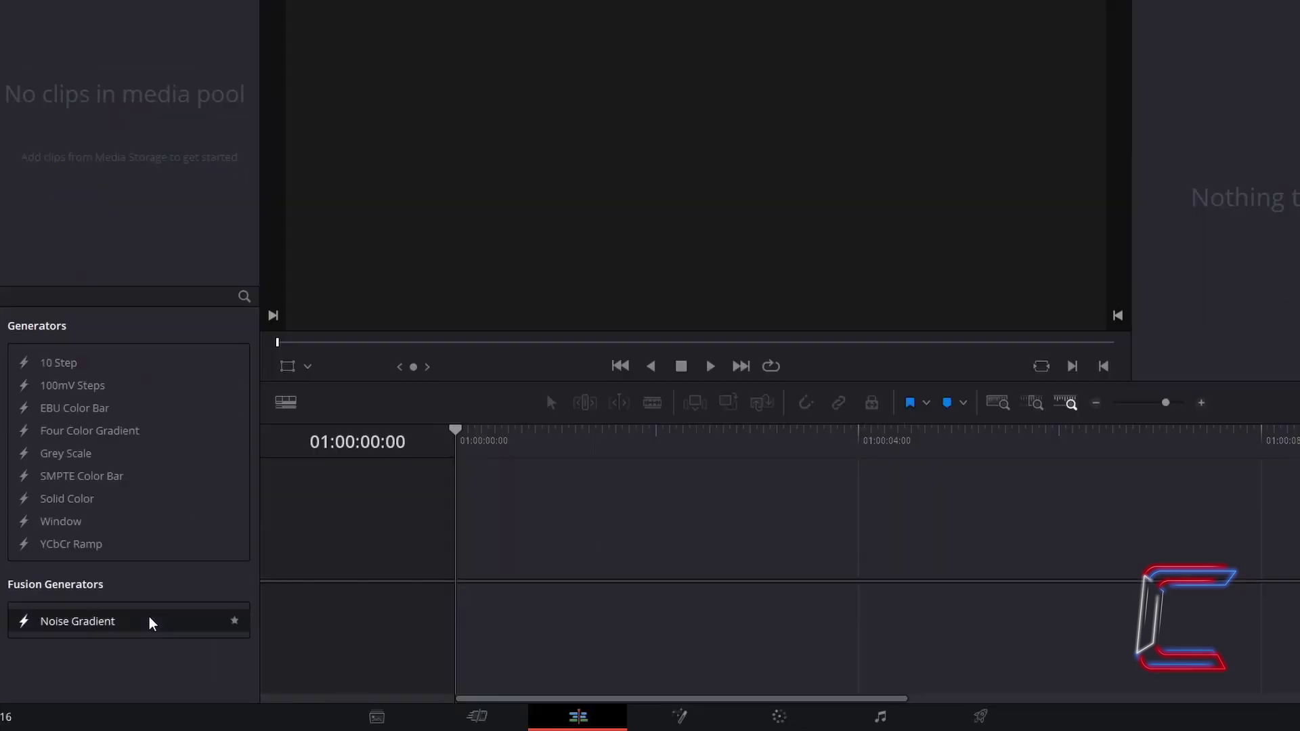
pyautogui.moveTo(151, 623); pyautogui.dragTo(469, 542)
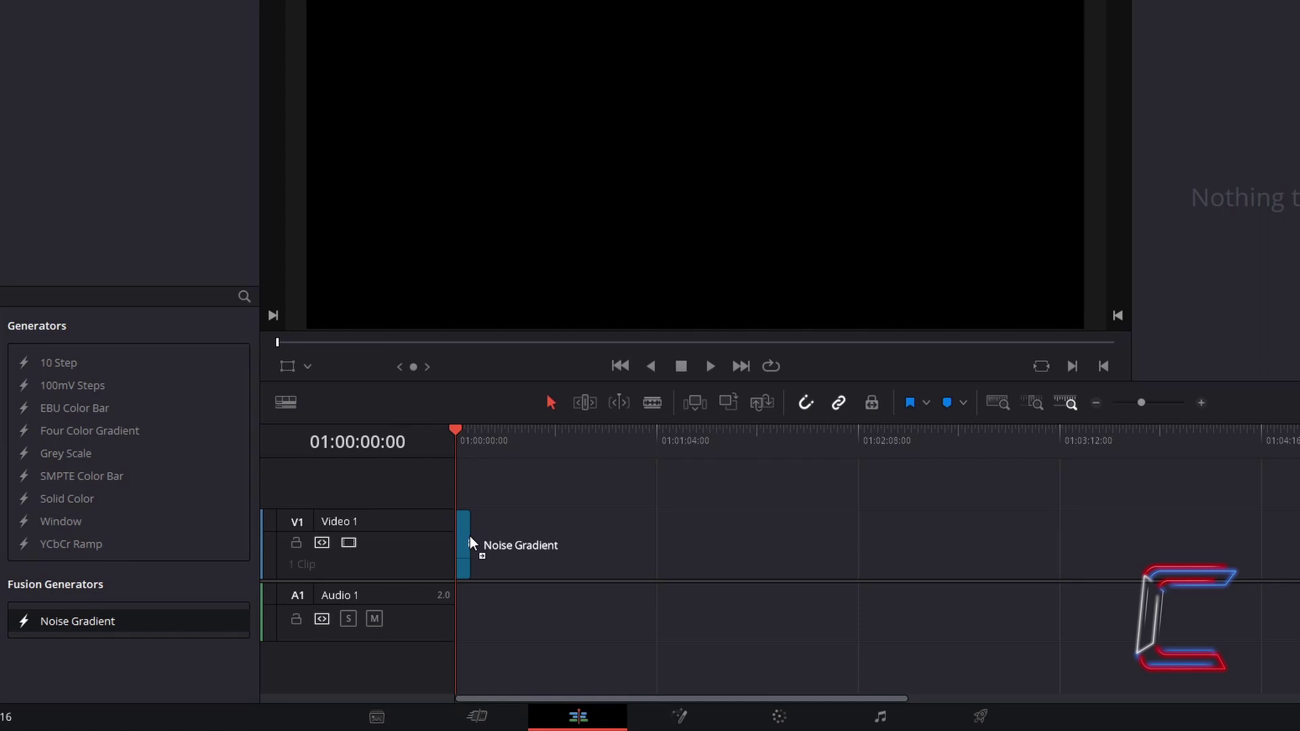
pyautogui.moveTo(470, 536); pyautogui.dragTo(470, 536)
pyautogui.click(1201, 404)
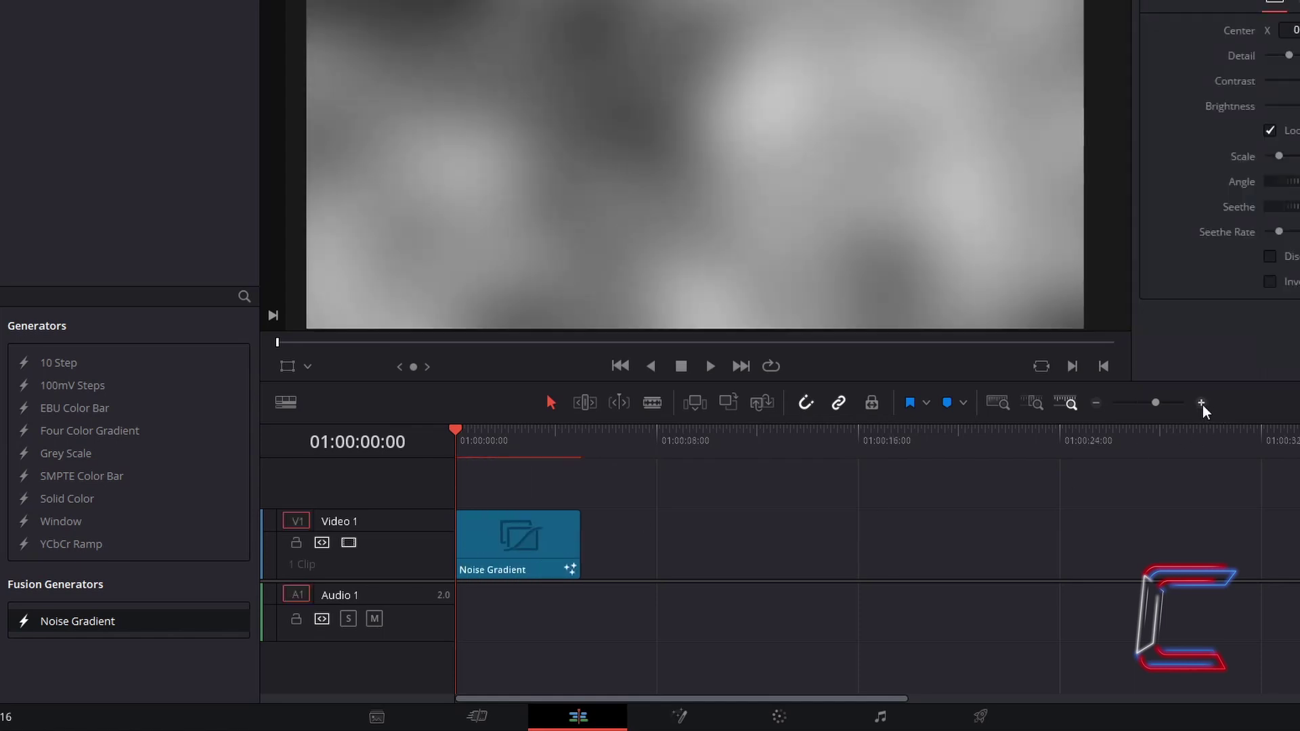
# Select the Noise Gradient clip and apply its Version 2 fire preset in the Inspector.
pyautogui.moveTo(825, 533)
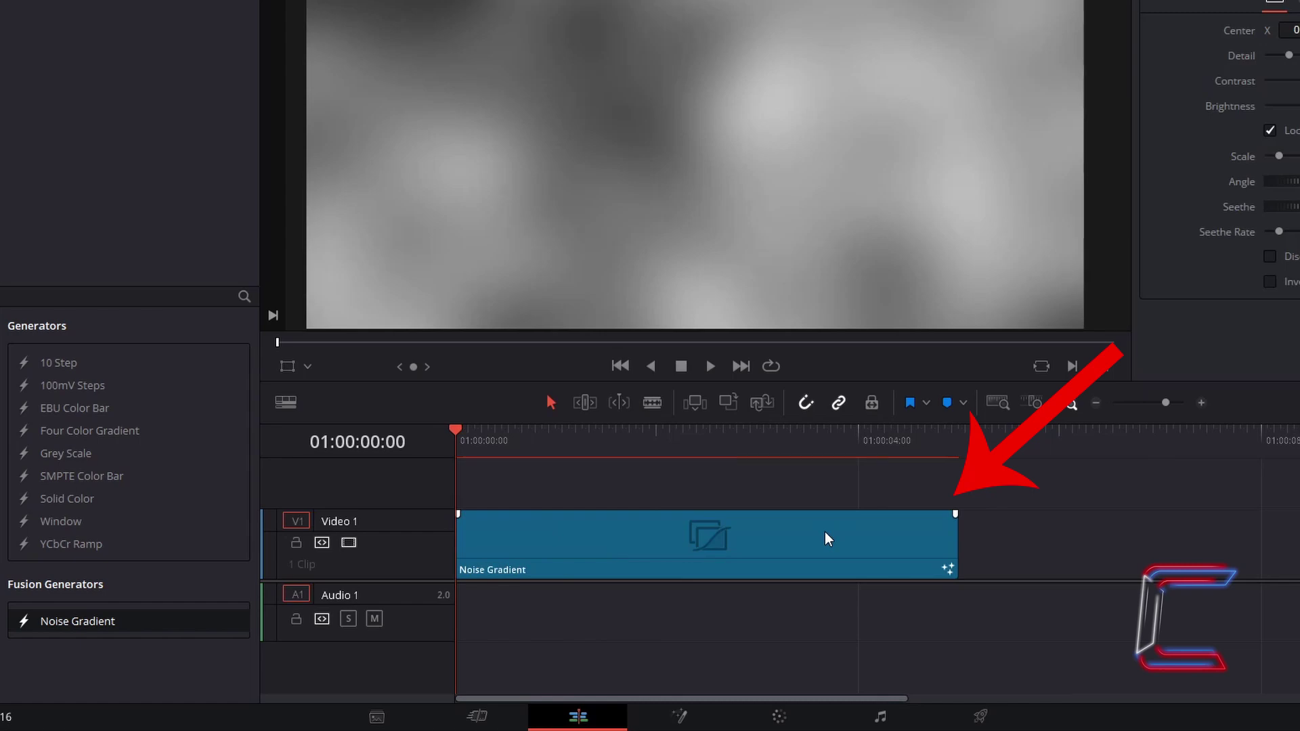
pyautogui.click(824, 539)
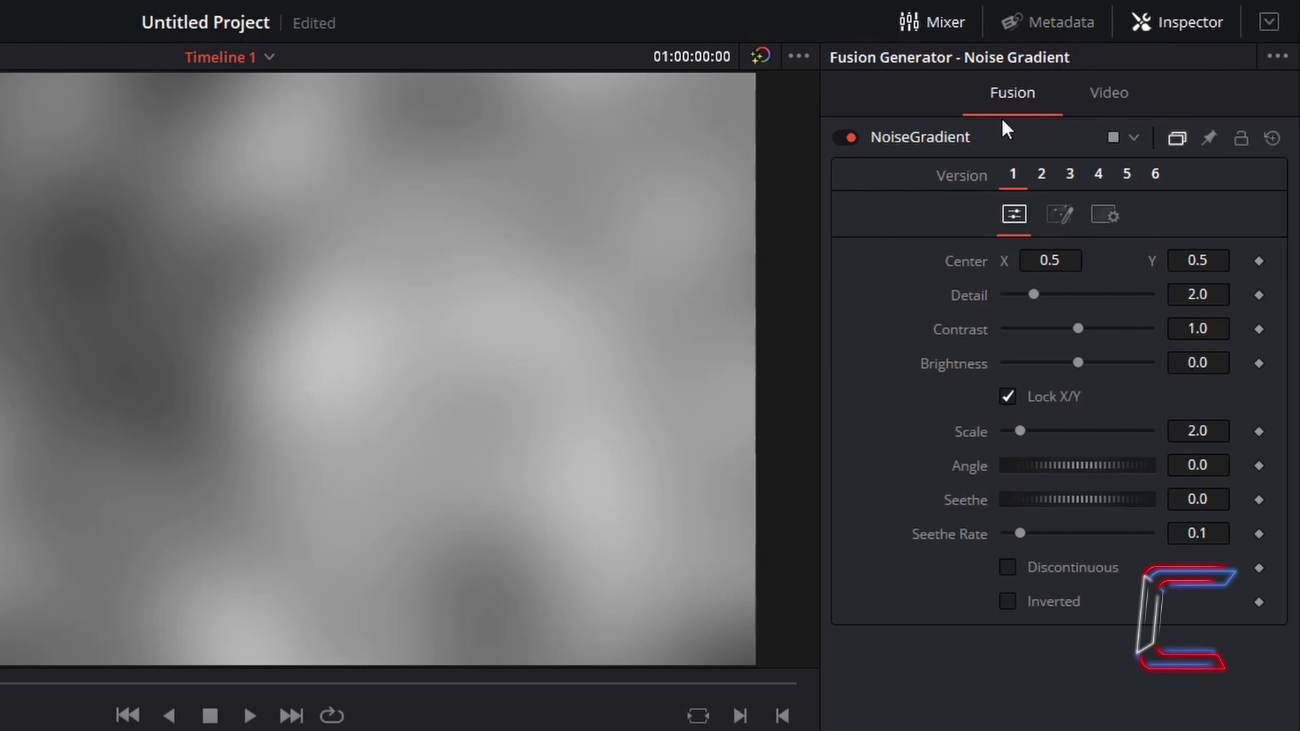
pyautogui.click(1043, 179)
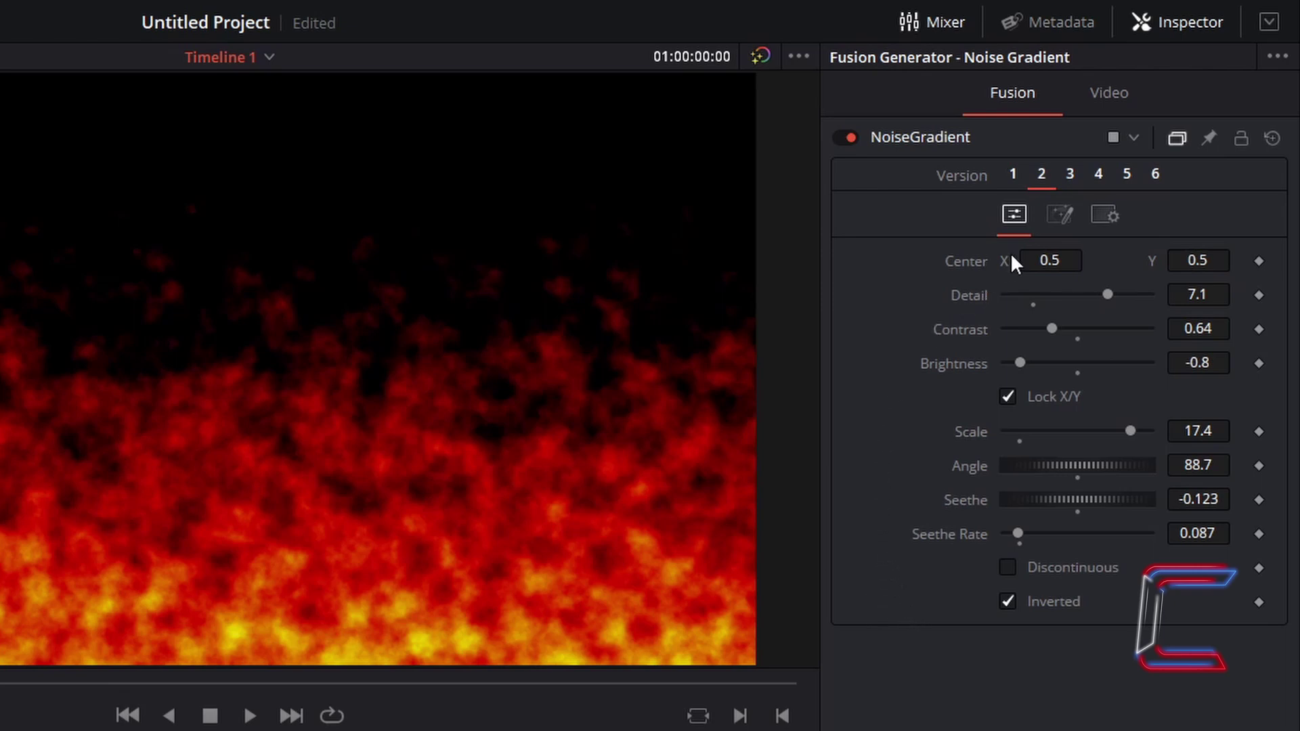
# Show the Gradient settings, try the Uni gradient type, then return it to Linear.
pyautogui.click(1076, 214)
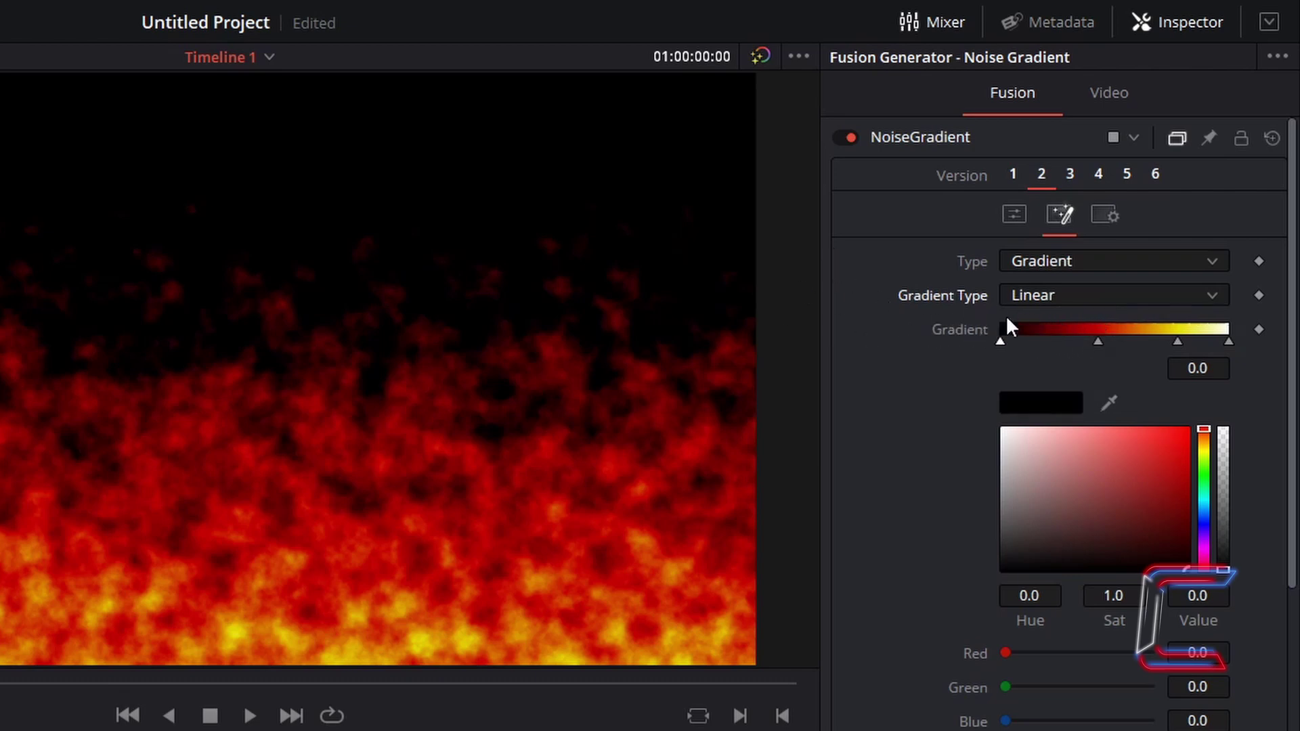
pyautogui.click(1098, 298)
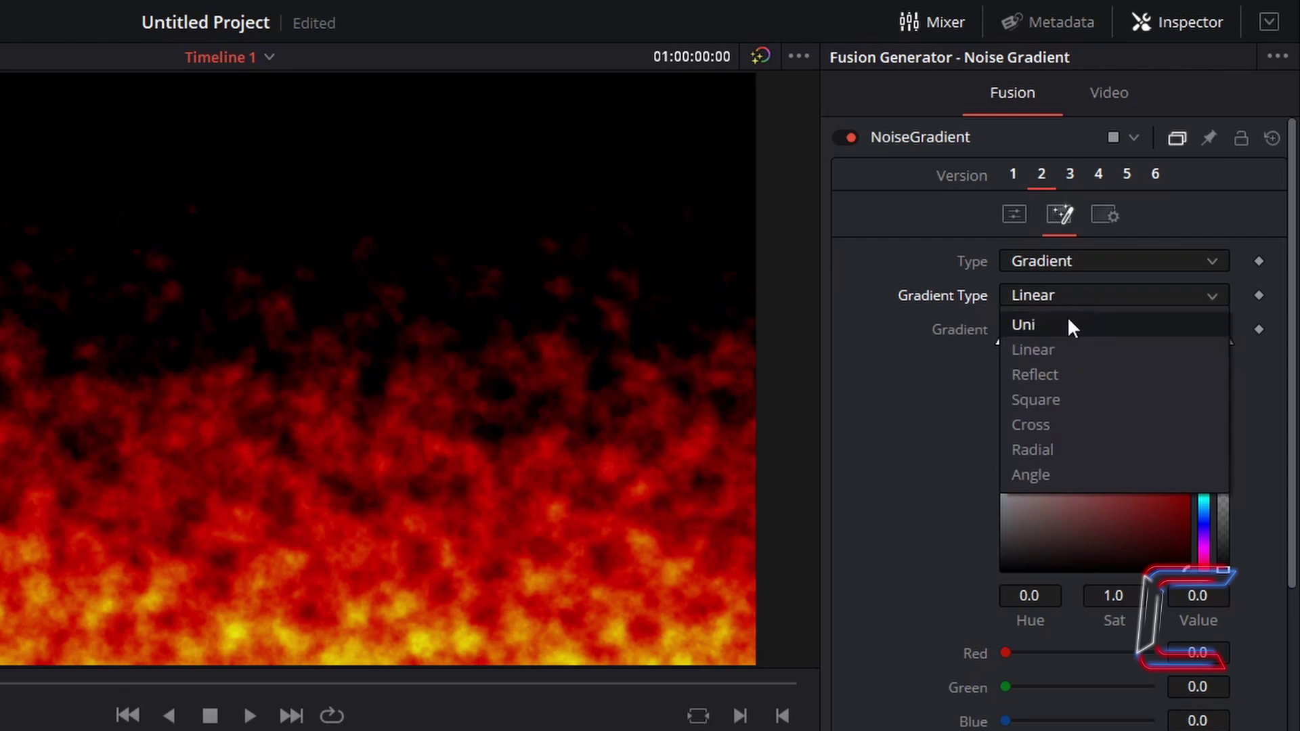
pyautogui.click(1061, 352)
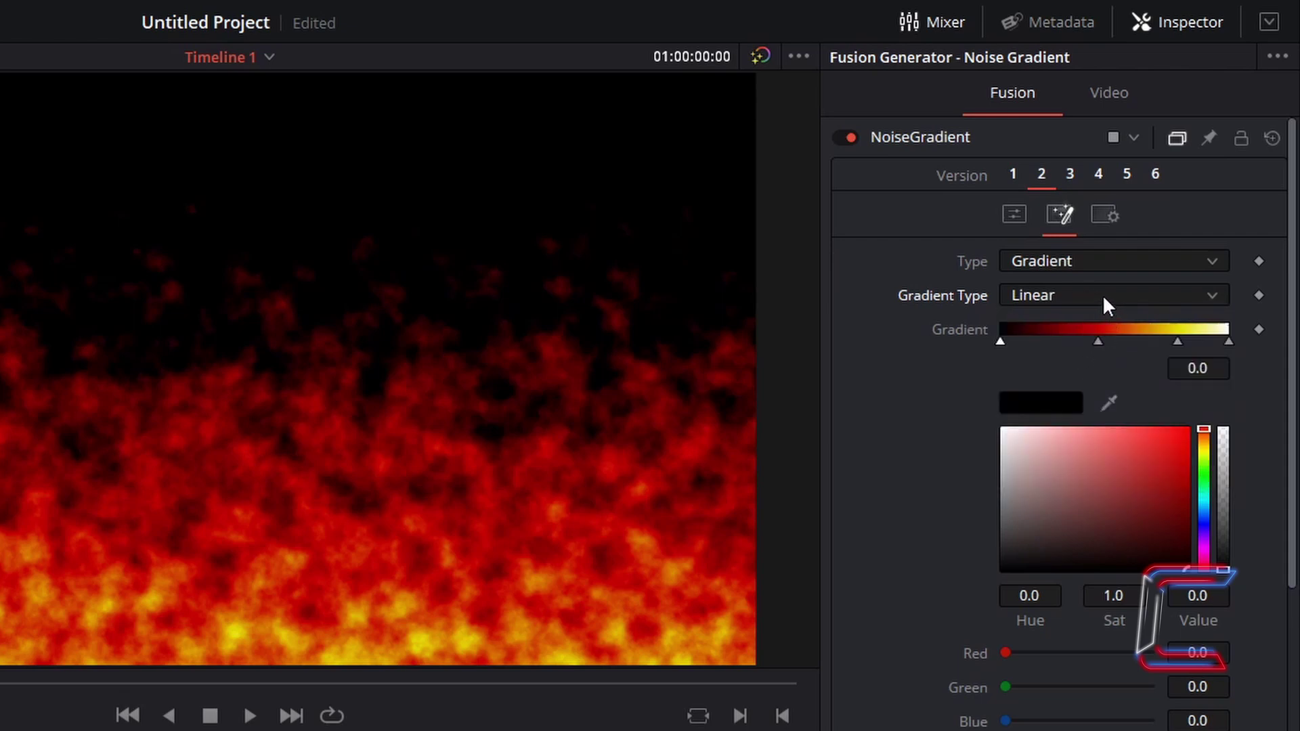
pyautogui.click(1085, 298)
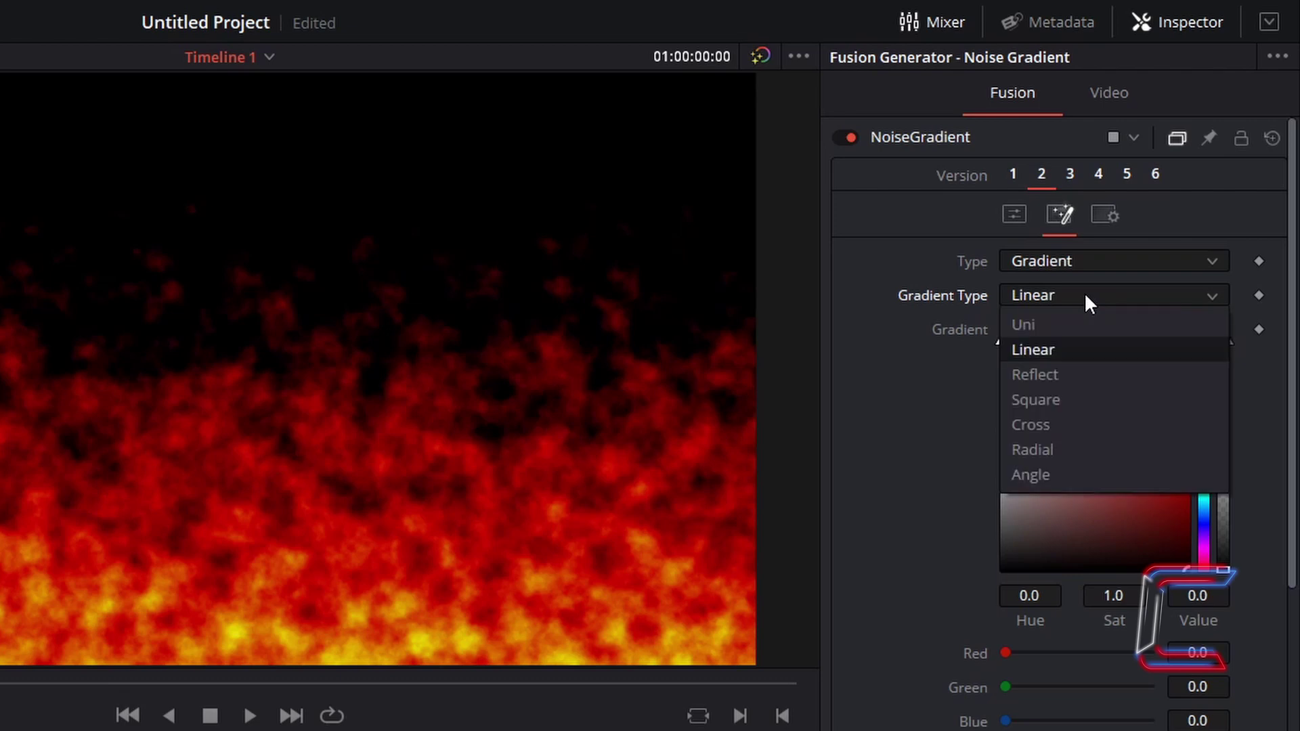
pyautogui.click(1068, 325)
pyautogui.click(1051, 301)
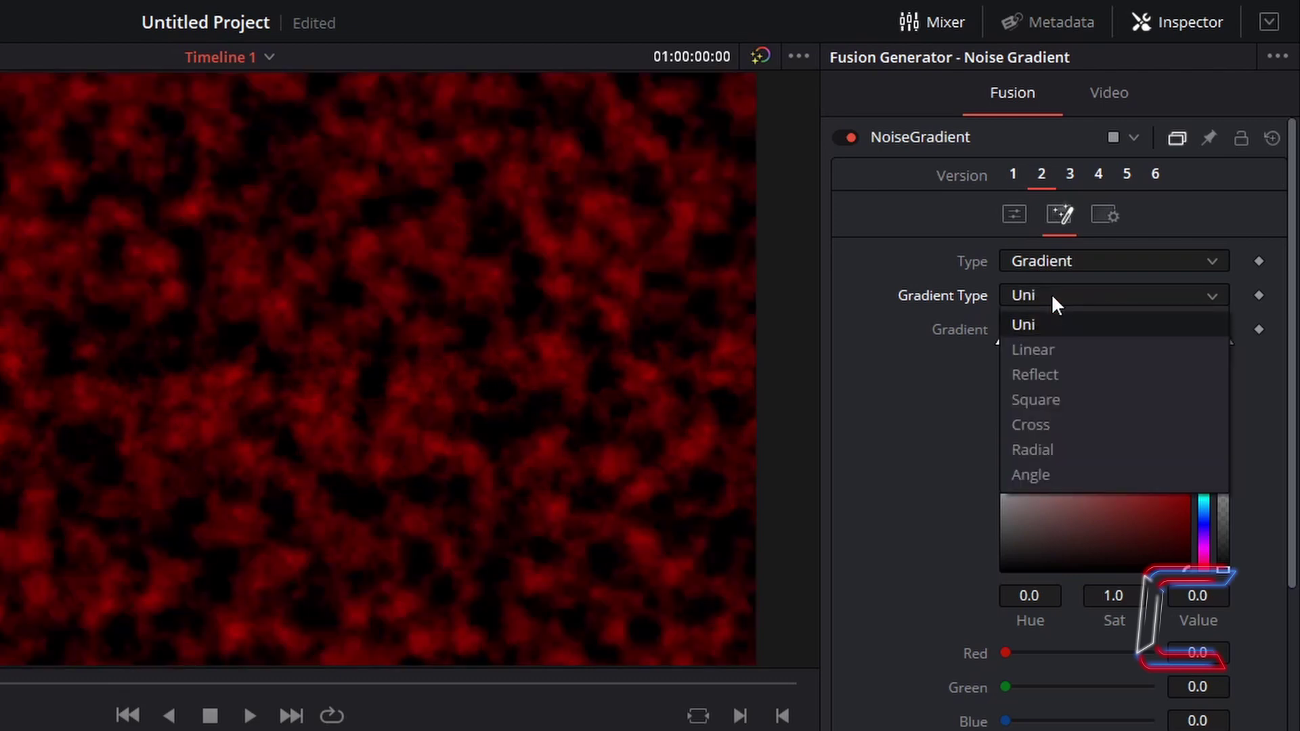
pyautogui.click(1057, 351)
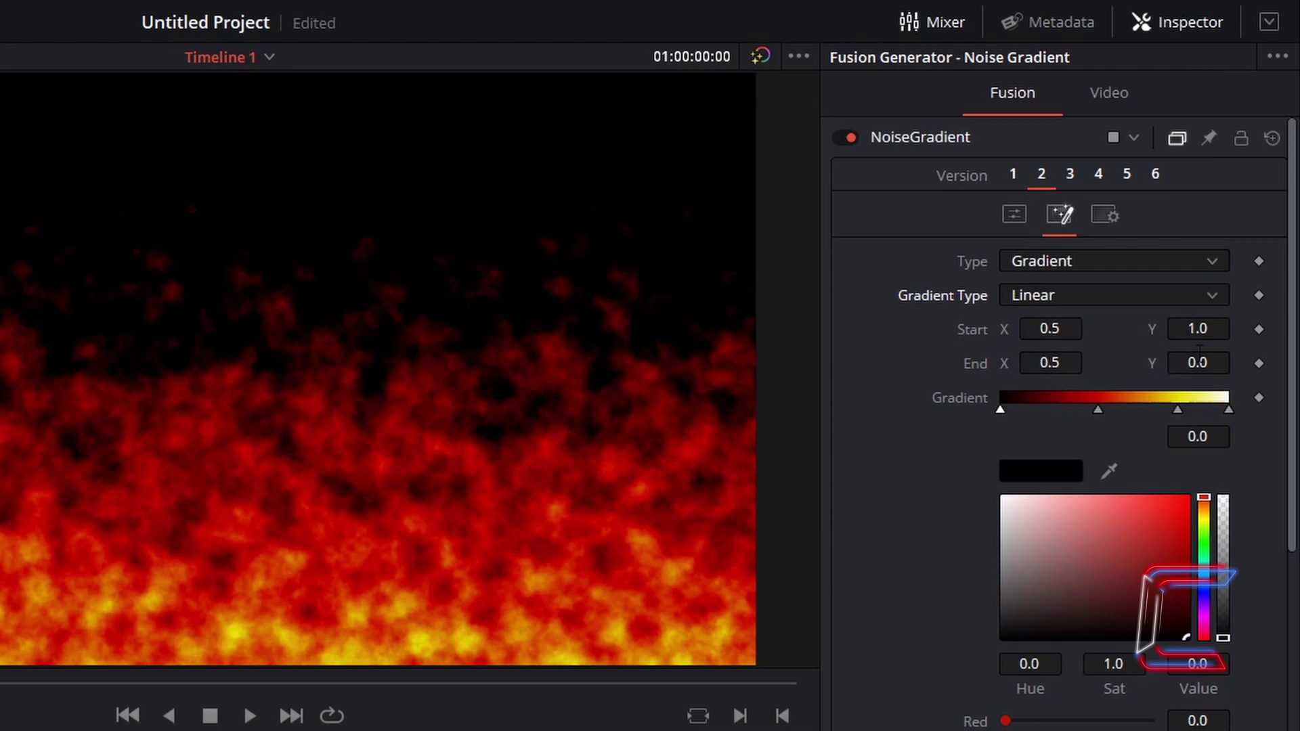
# Enter 0 for the gradient's Start X, End X and Start Y values.
pyautogui.click(1054, 331)
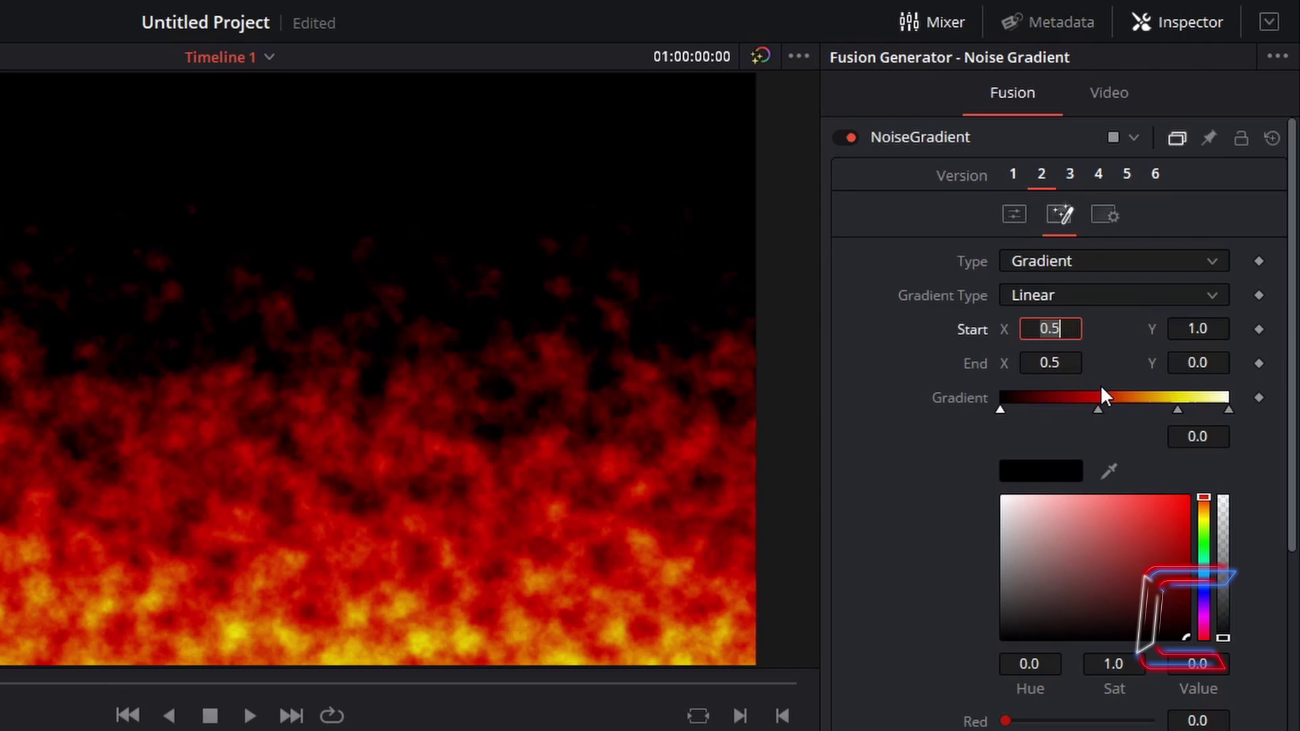
pyautogui.write('0')
pyautogui.click(1051, 363)
pyautogui.write('0')
pyautogui.click(1202, 328)
pyautogui.write('0')
pyautogui.press('Return')
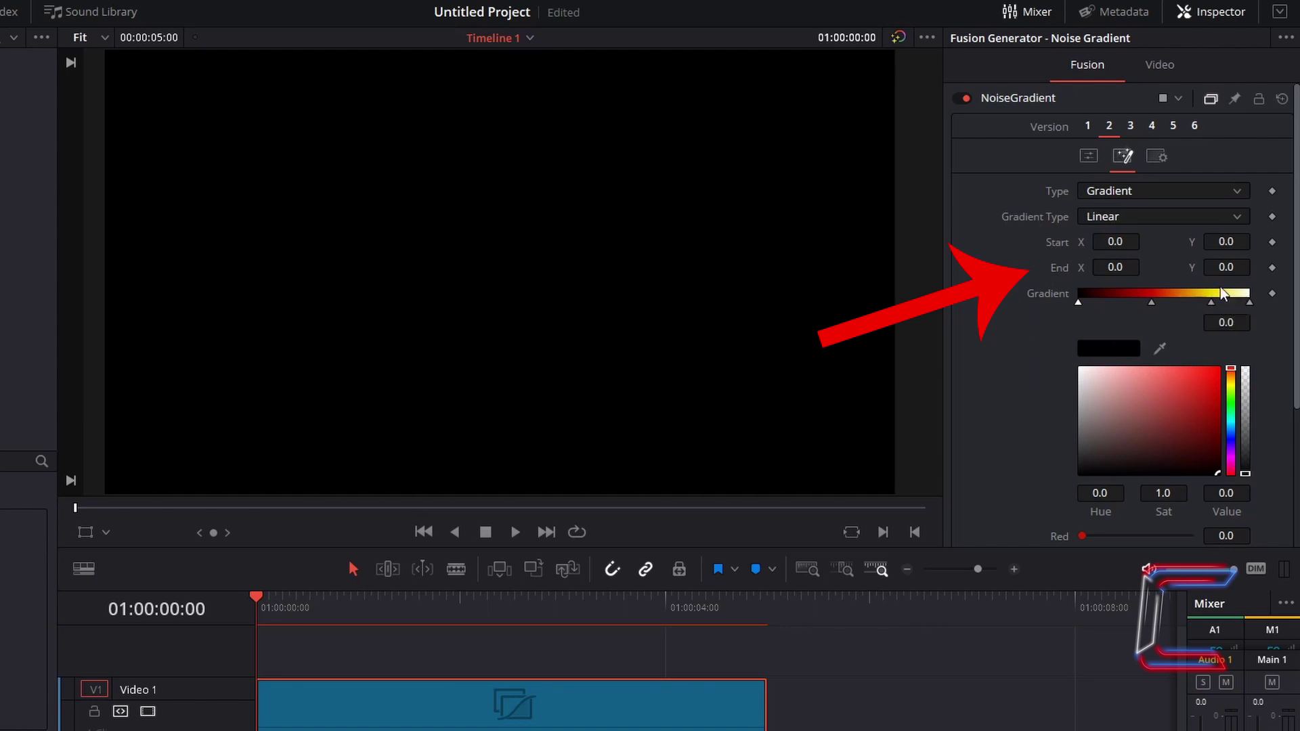
# Scrub Start X and End X to test the fire's spread, then undo back to 0.
pyautogui.moveTo(1115, 242); pyautogui.dragTo(1292, 242)
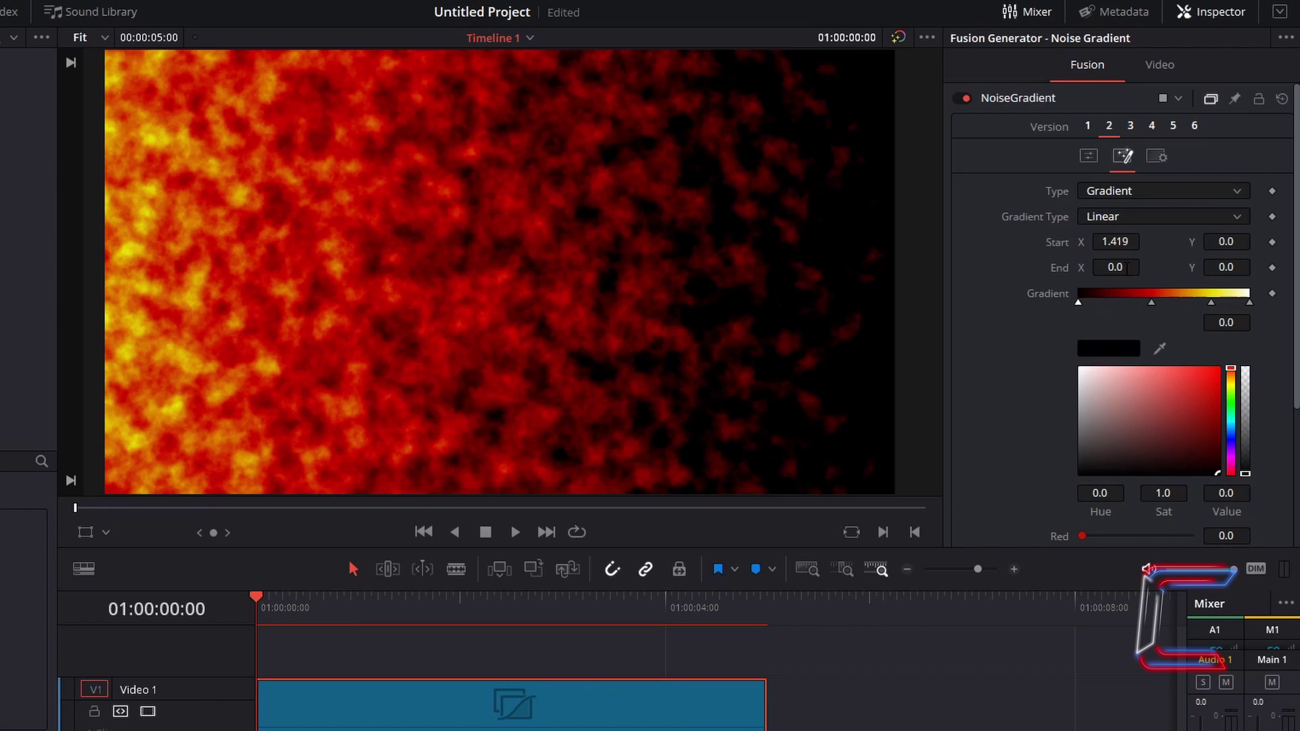
pyautogui.moveTo(1128, 268); pyautogui.dragTo(1210, 267)
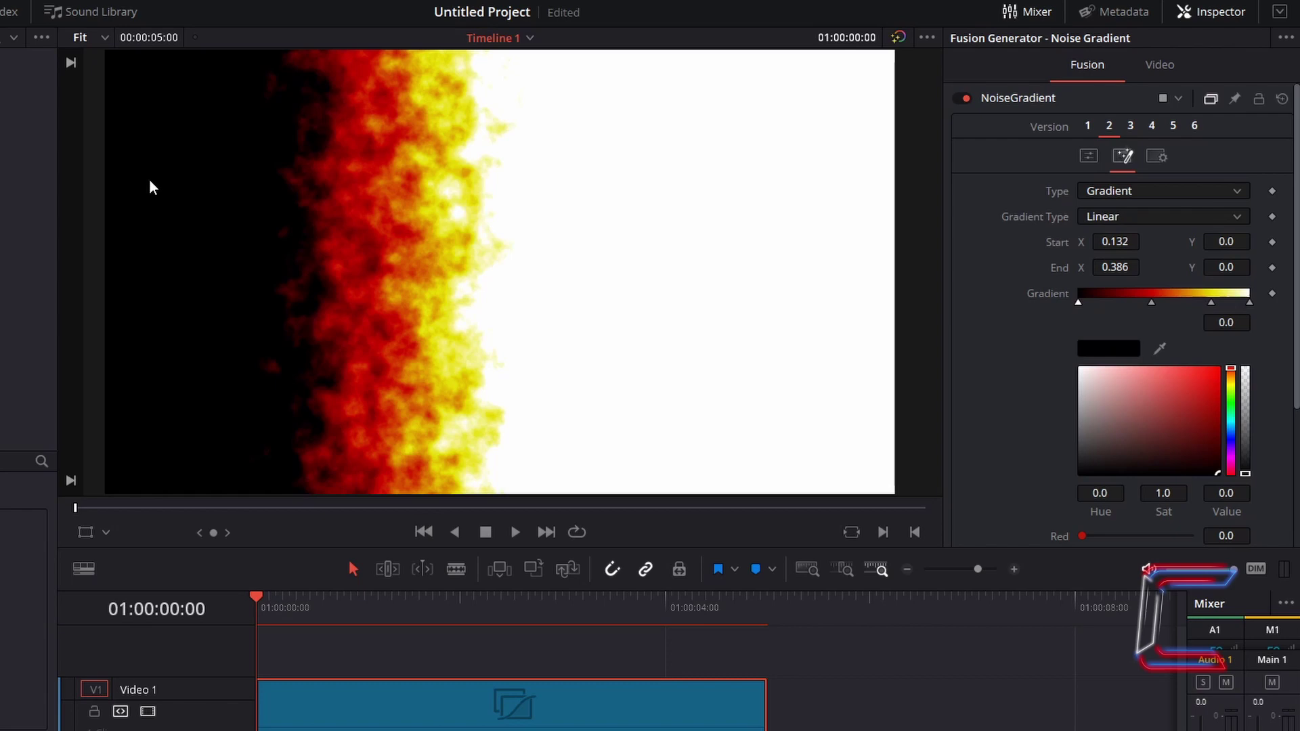
pyautogui.hotkey('ctrl', 'z')
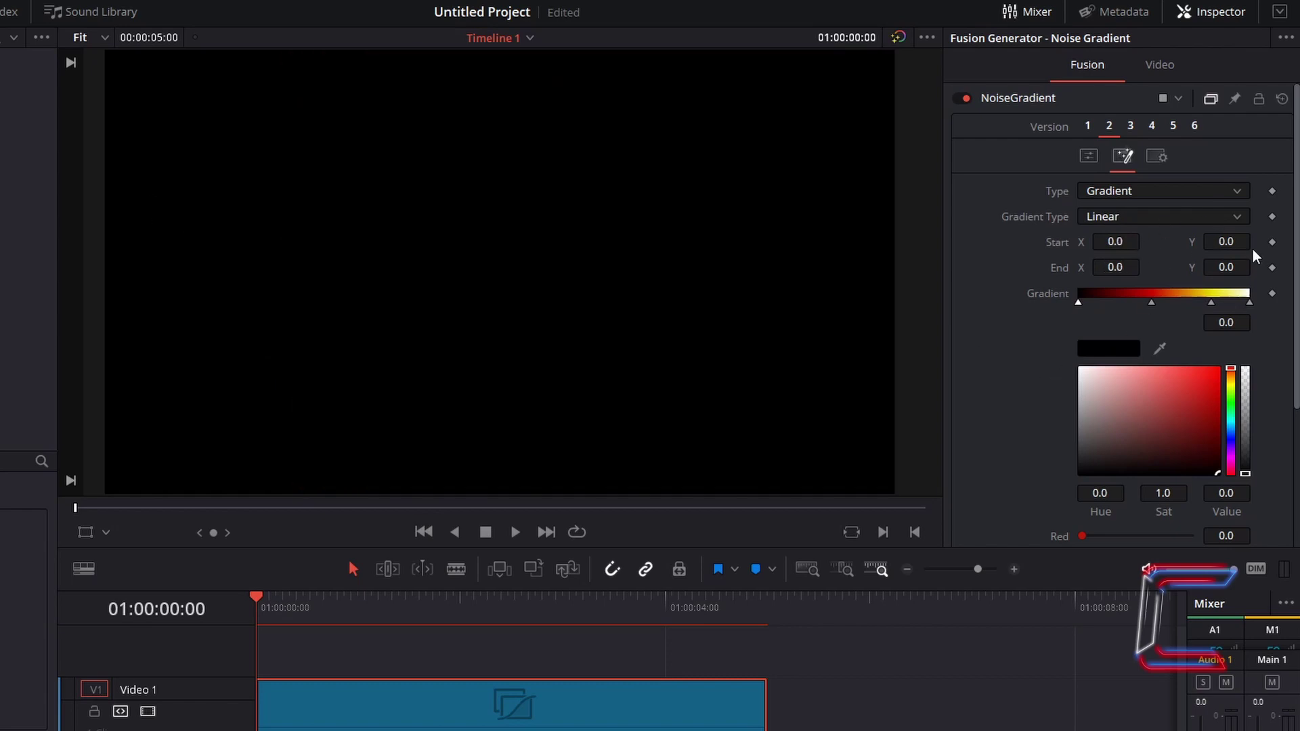
# Raise Start Y and End Y so the gradient runs from Start 0.5, 1.0 to End 0.5, 0.0.
pyautogui.moveTo(1248, 243); pyautogui.dragTo(1299, 242)
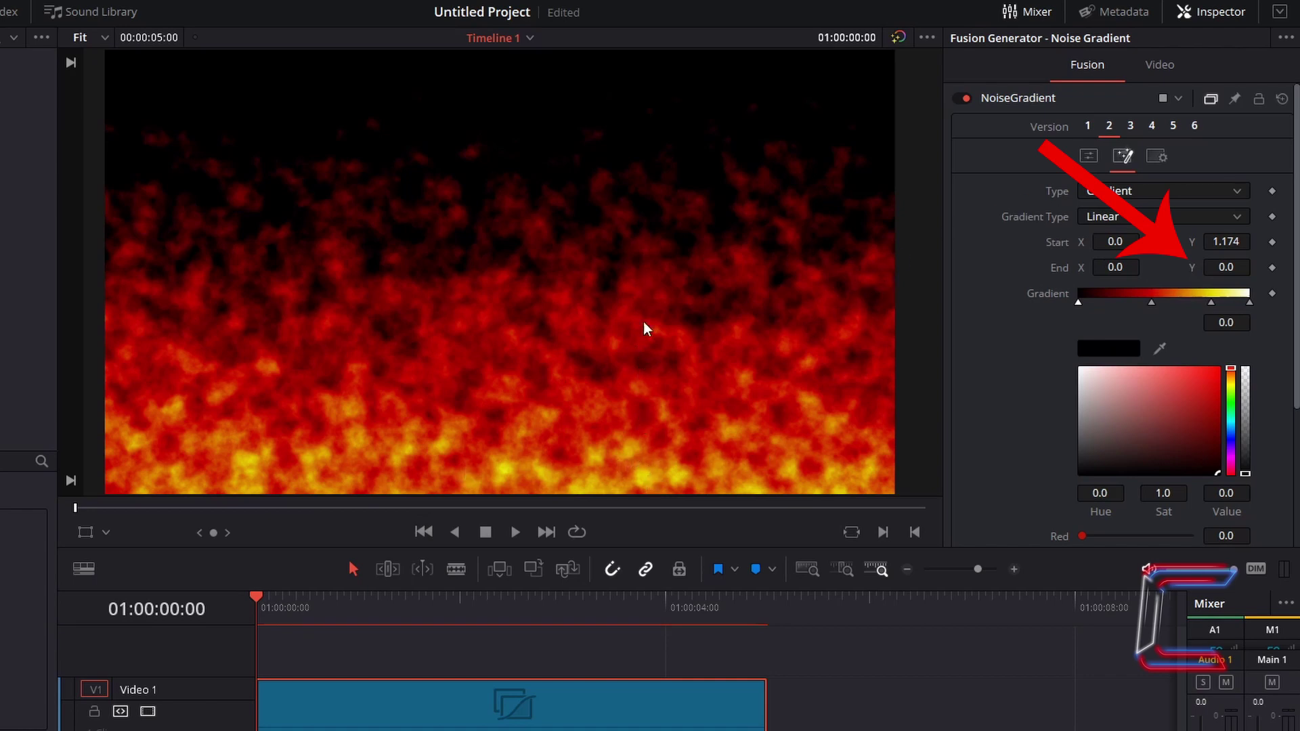
pyautogui.moveTo(1242, 274); pyautogui.dragTo(1273, 274)
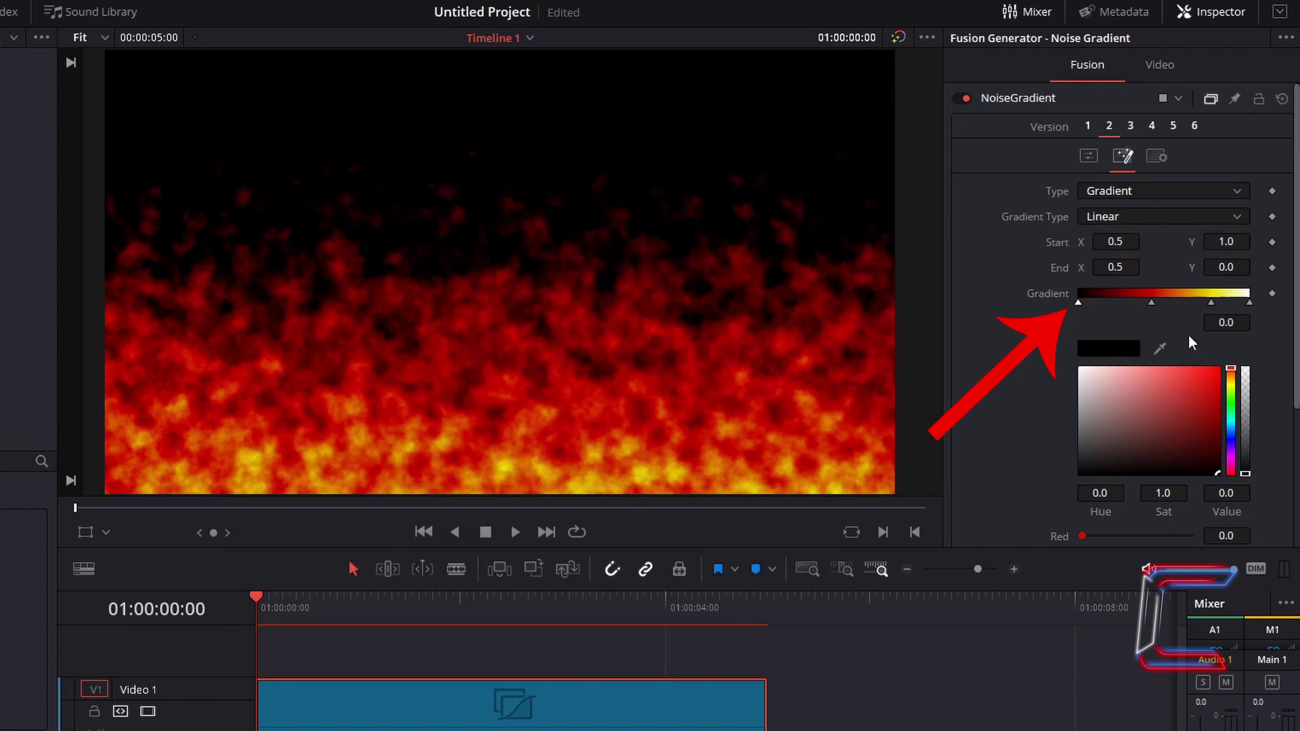
pyautogui.click(1105, 348)
pyautogui.click(801, 428)
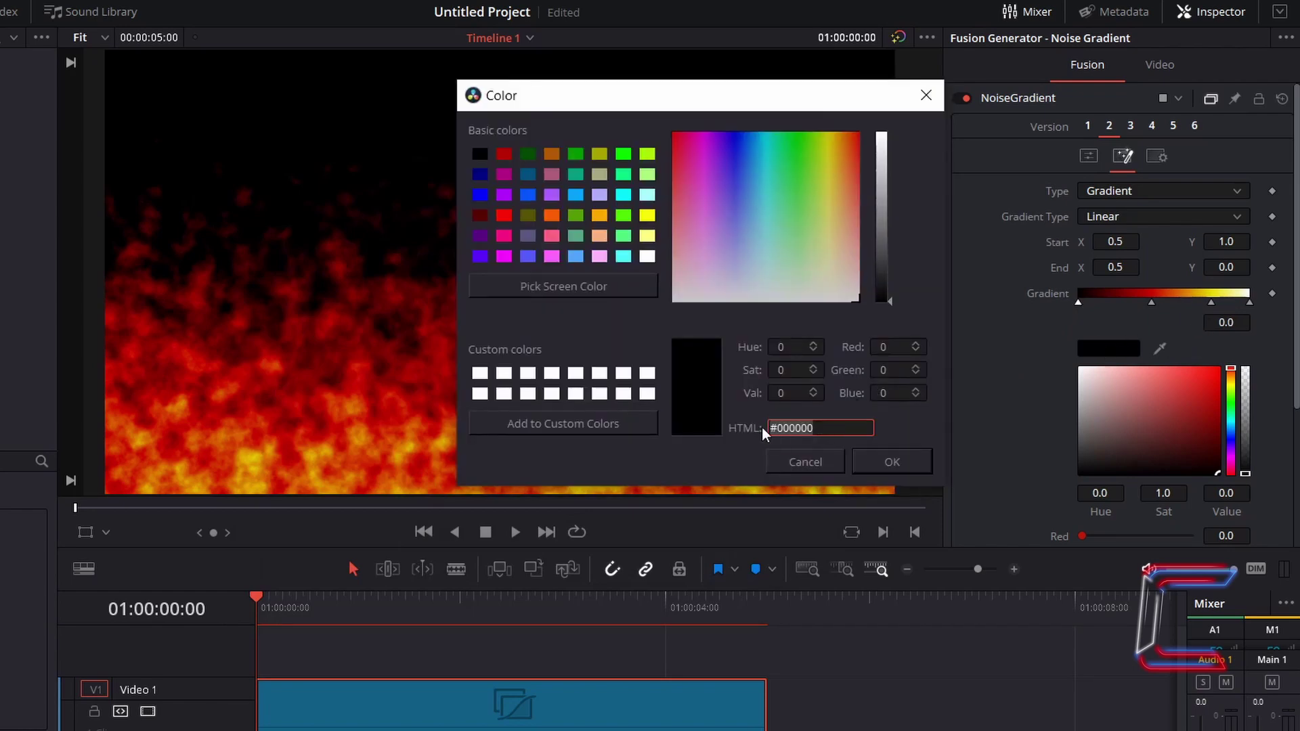
pyautogui.moveTo(765, 429); pyautogui.dragTo(827, 444)
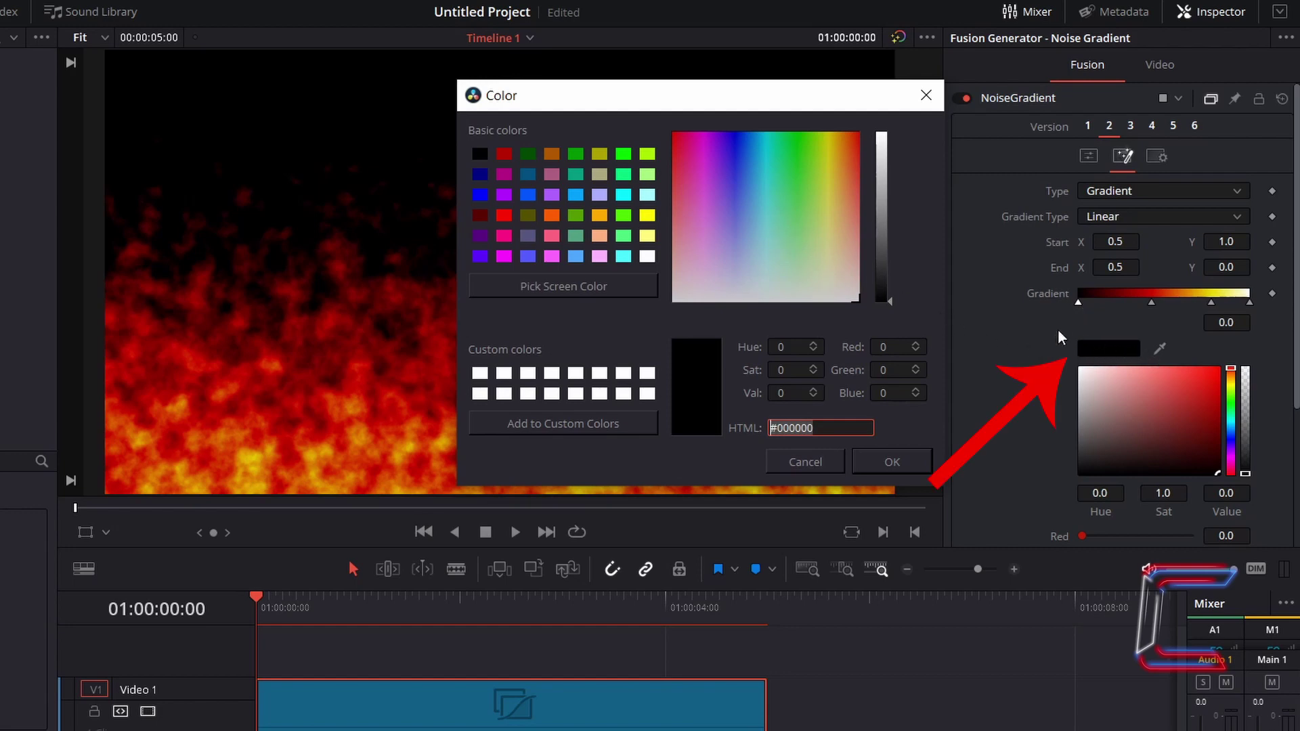
pyautogui.moveTo(776, 210); pyautogui.dragTo(790, 242)
pyautogui.moveTo(894, 302); pyautogui.dragTo(899, 203)
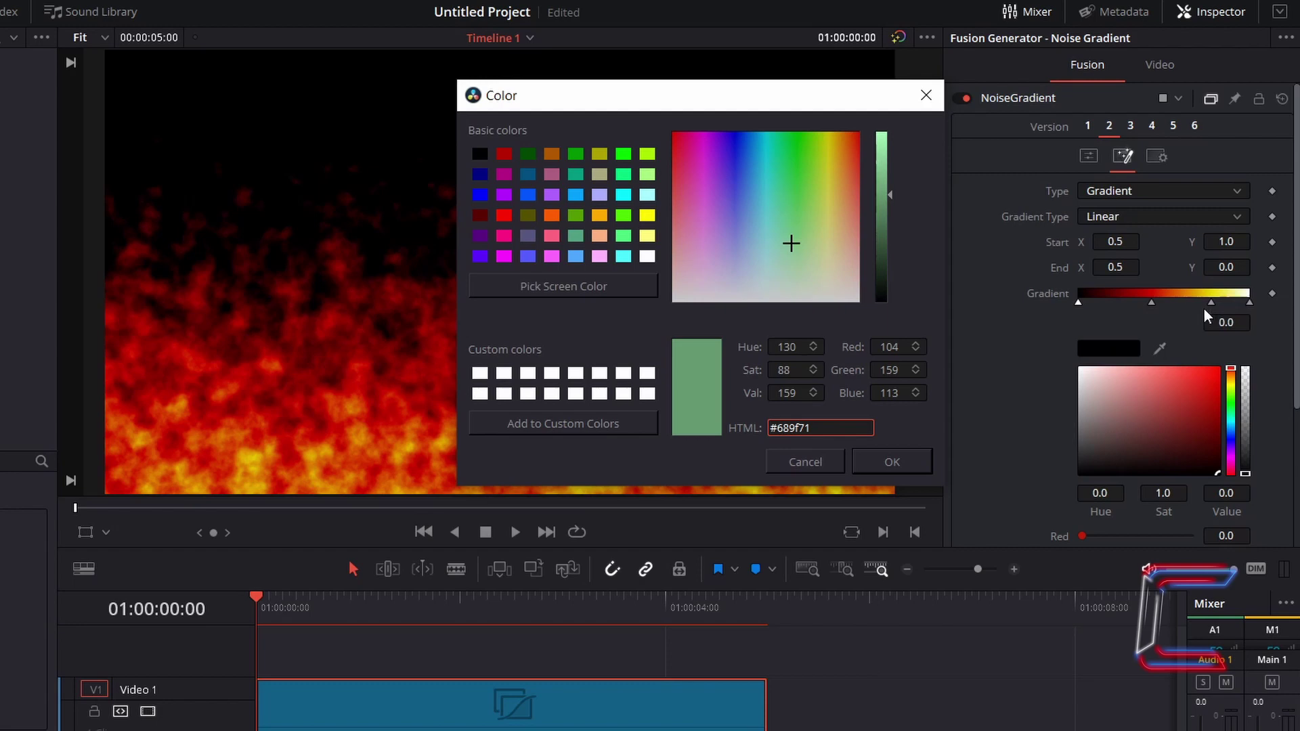
# Dismiss the colour chooser, then review and confirm the red, yellow and white stop colours with OK.
pyautogui.click(830, 465)
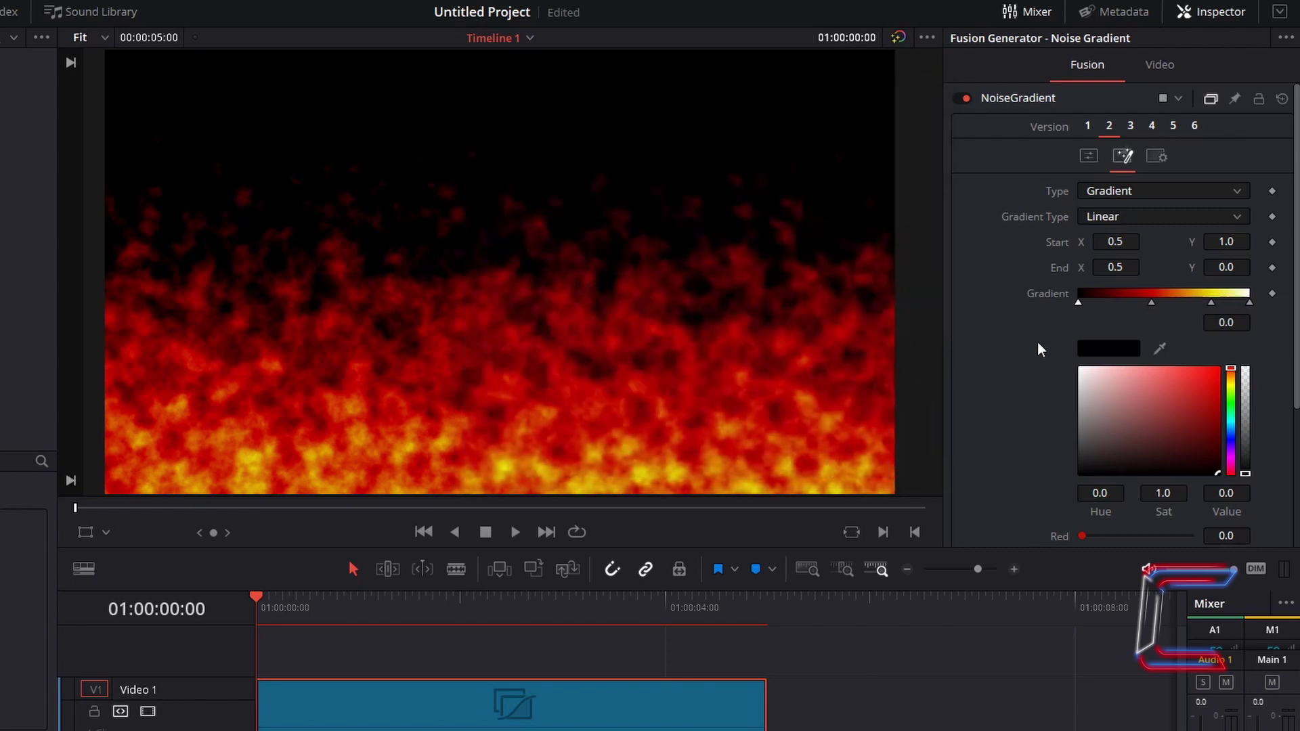
pyautogui.click(1152, 304)
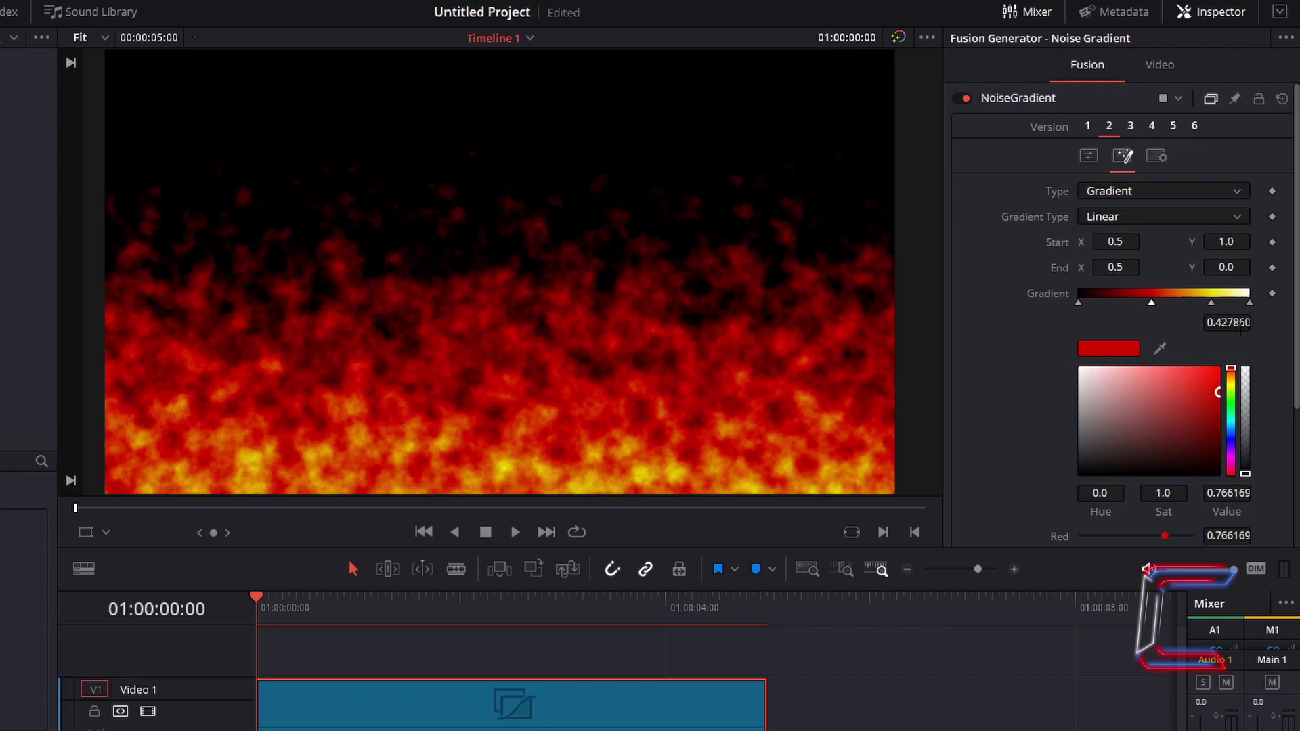
pyautogui.click(1105, 352)
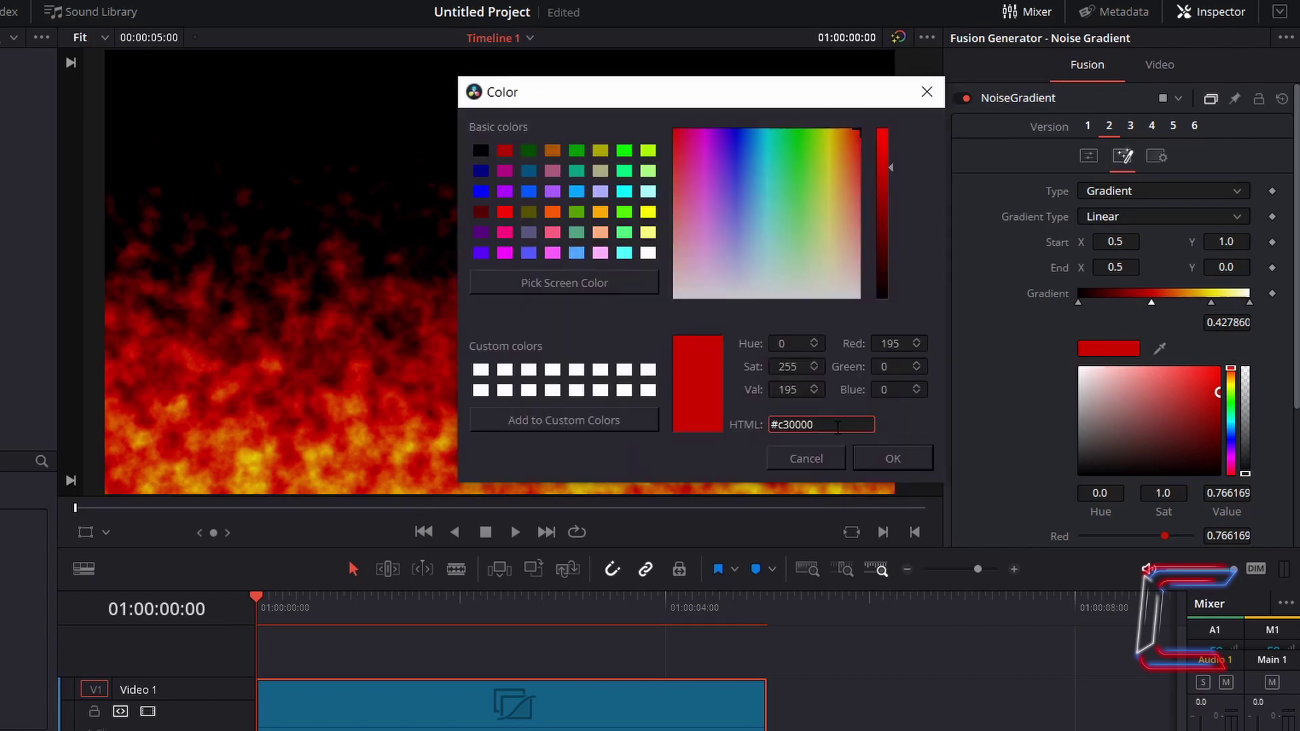
pyautogui.click(892, 465)
pyautogui.click(1214, 305)
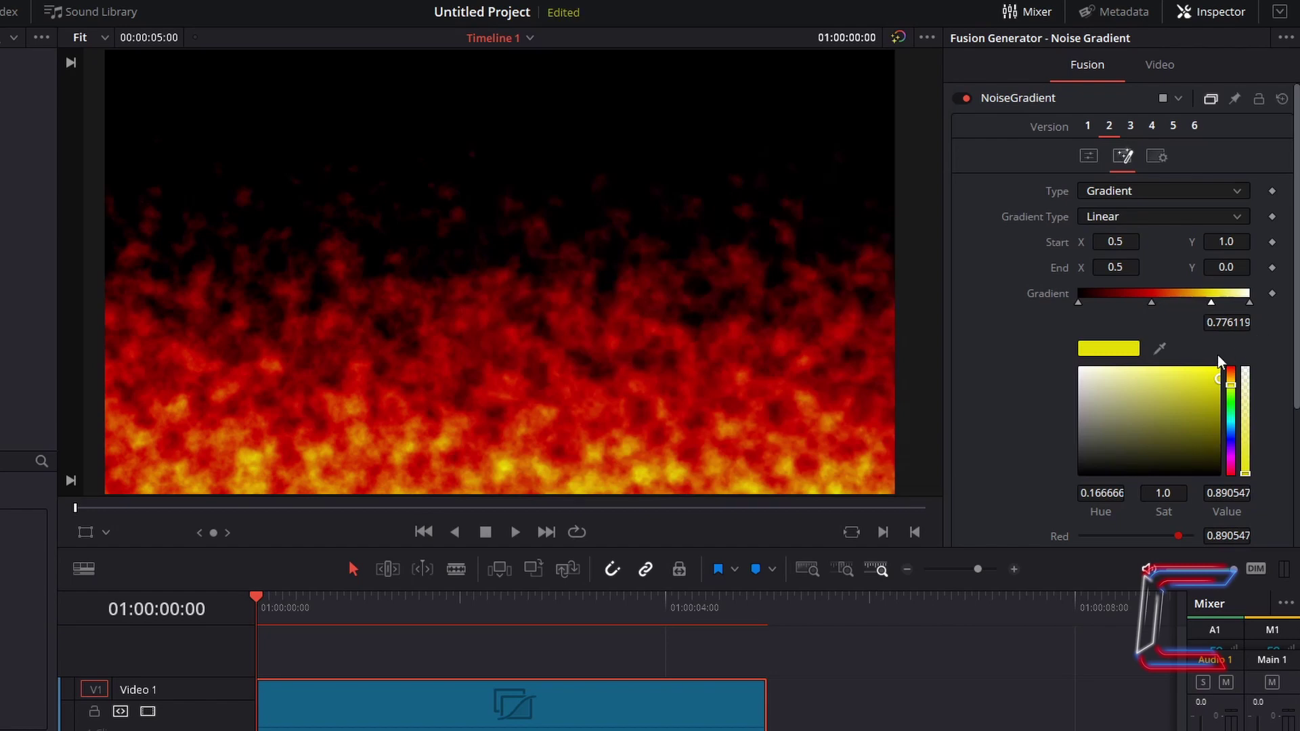
pyautogui.click(1101, 351)
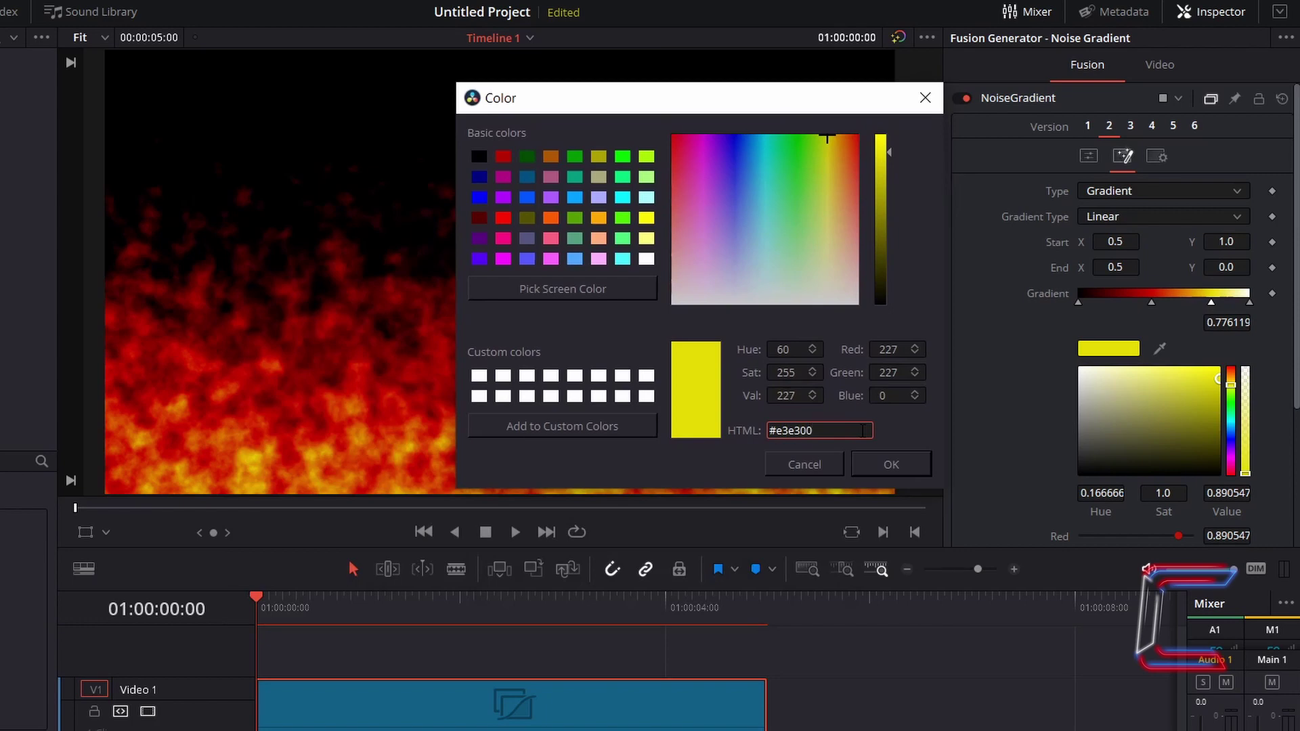
pyautogui.click(892, 465)
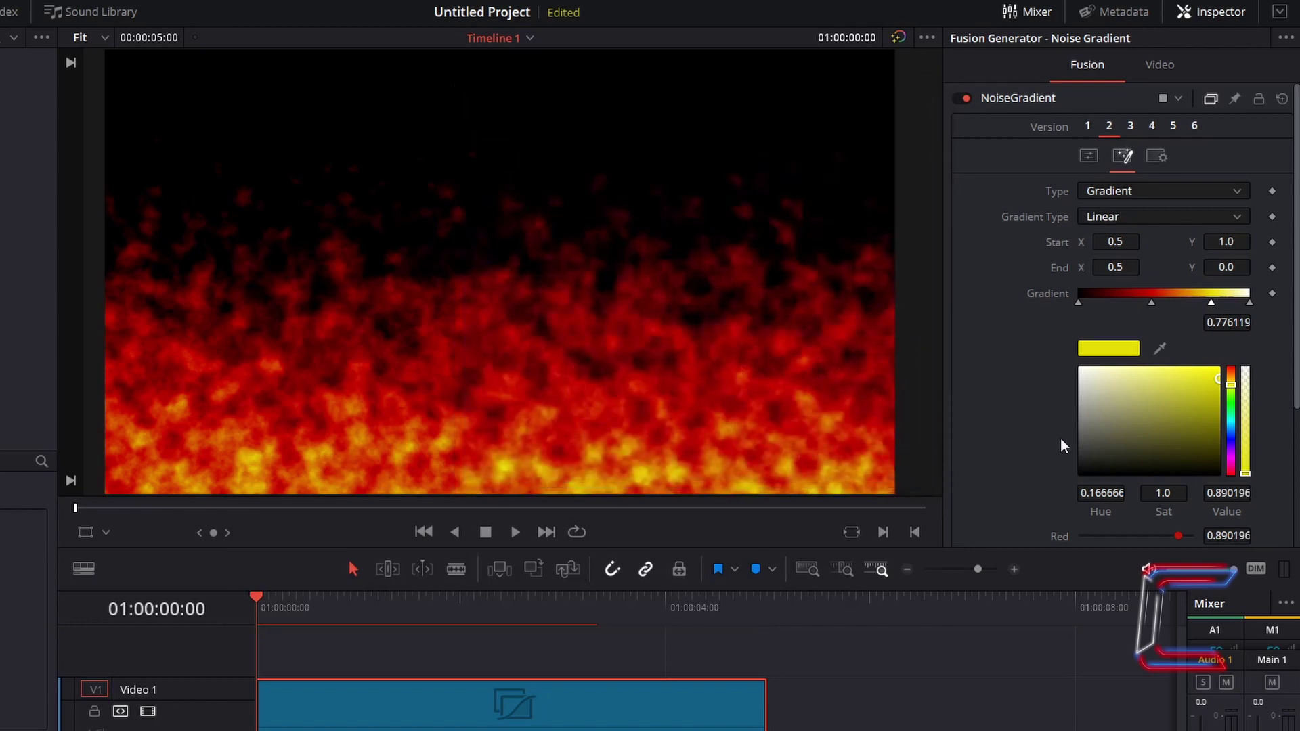
pyautogui.click(1250, 303)
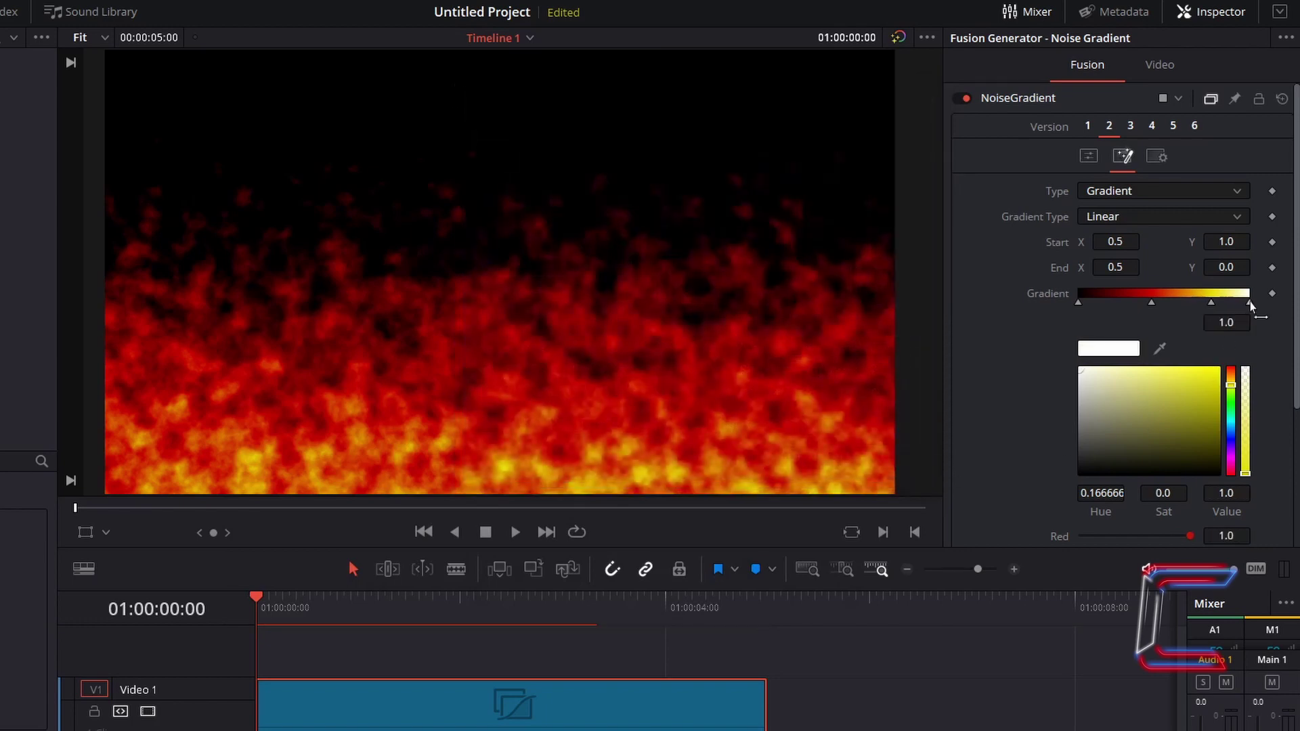
pyautogui.click(1137, 349)
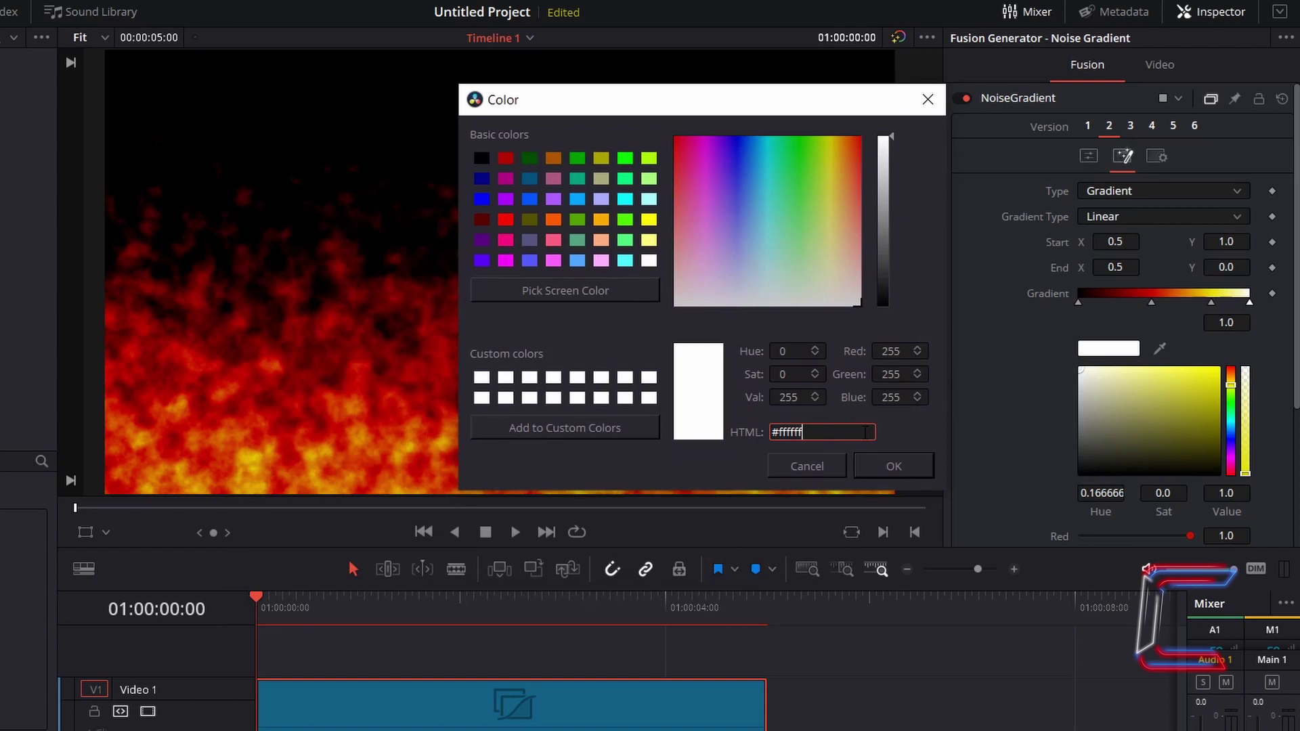
pyautogui.click(902, 473)
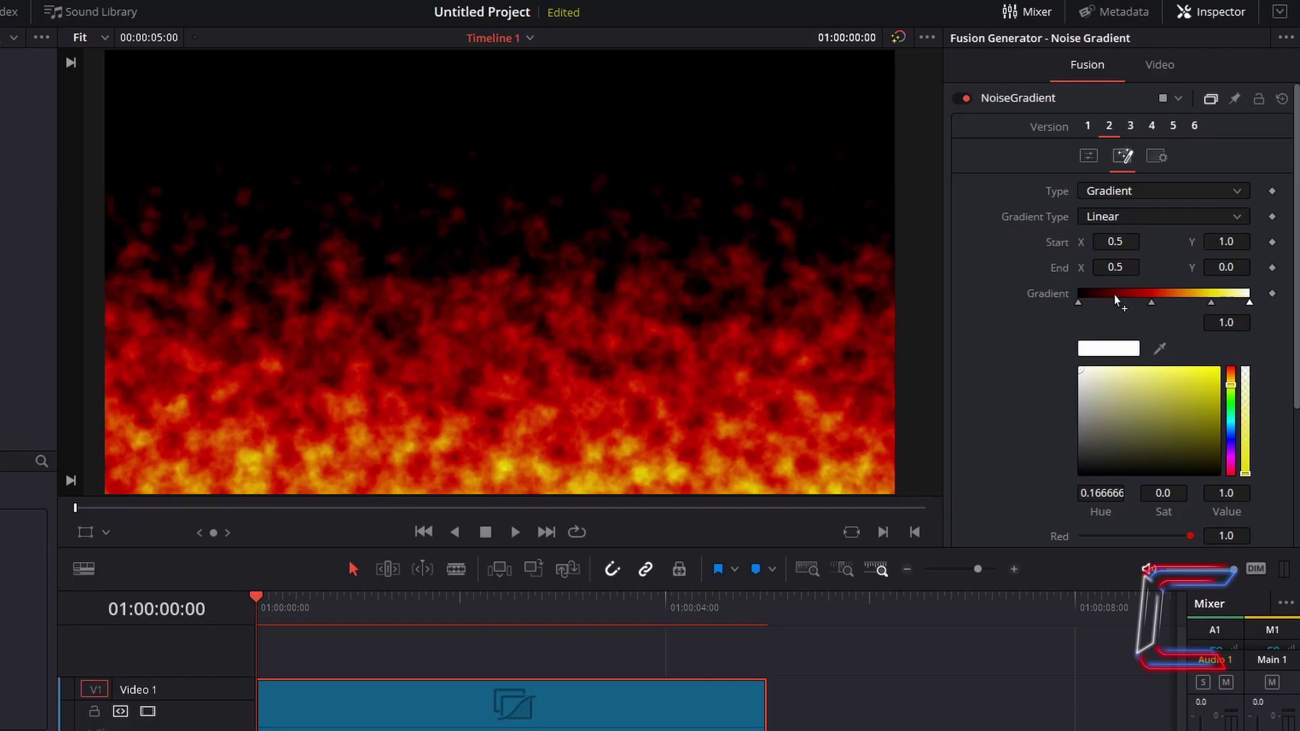
pyautogui.click(1114, 295)
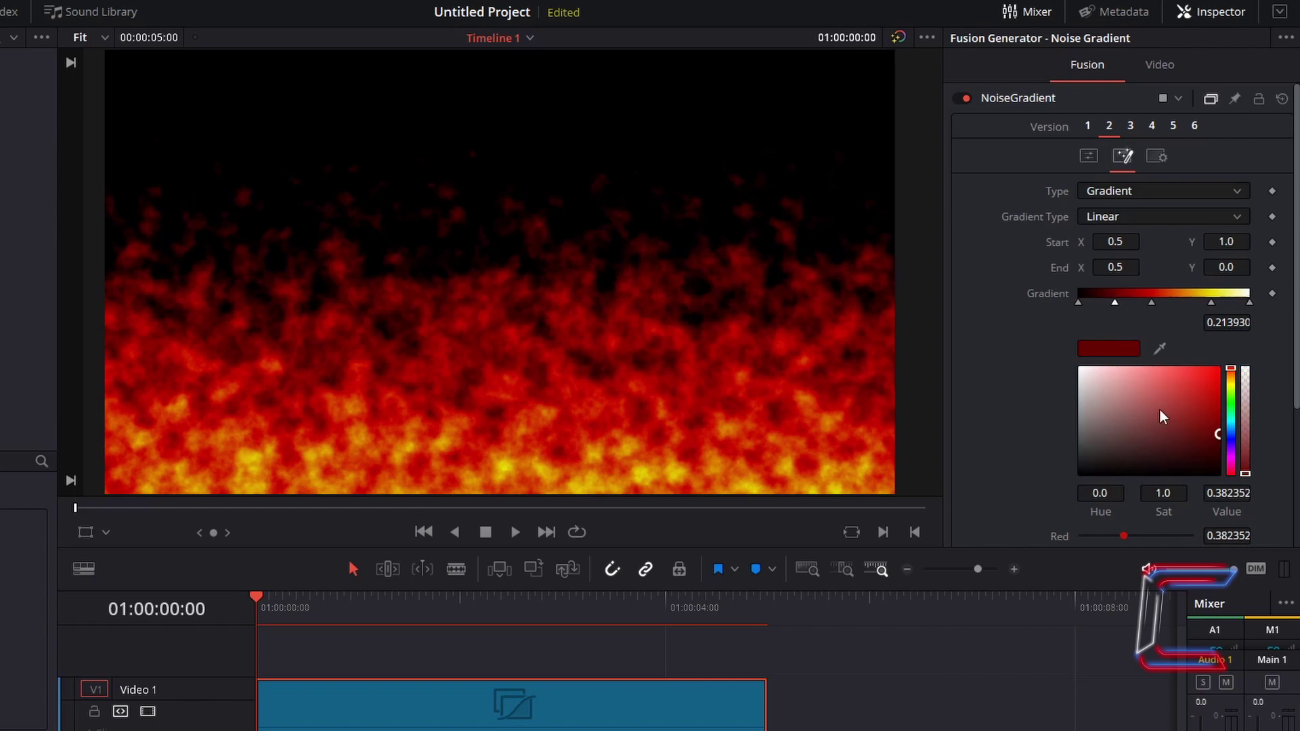
pyautogui.moveTo(1165, 403); pyautogui.dragTo(1113, 381)
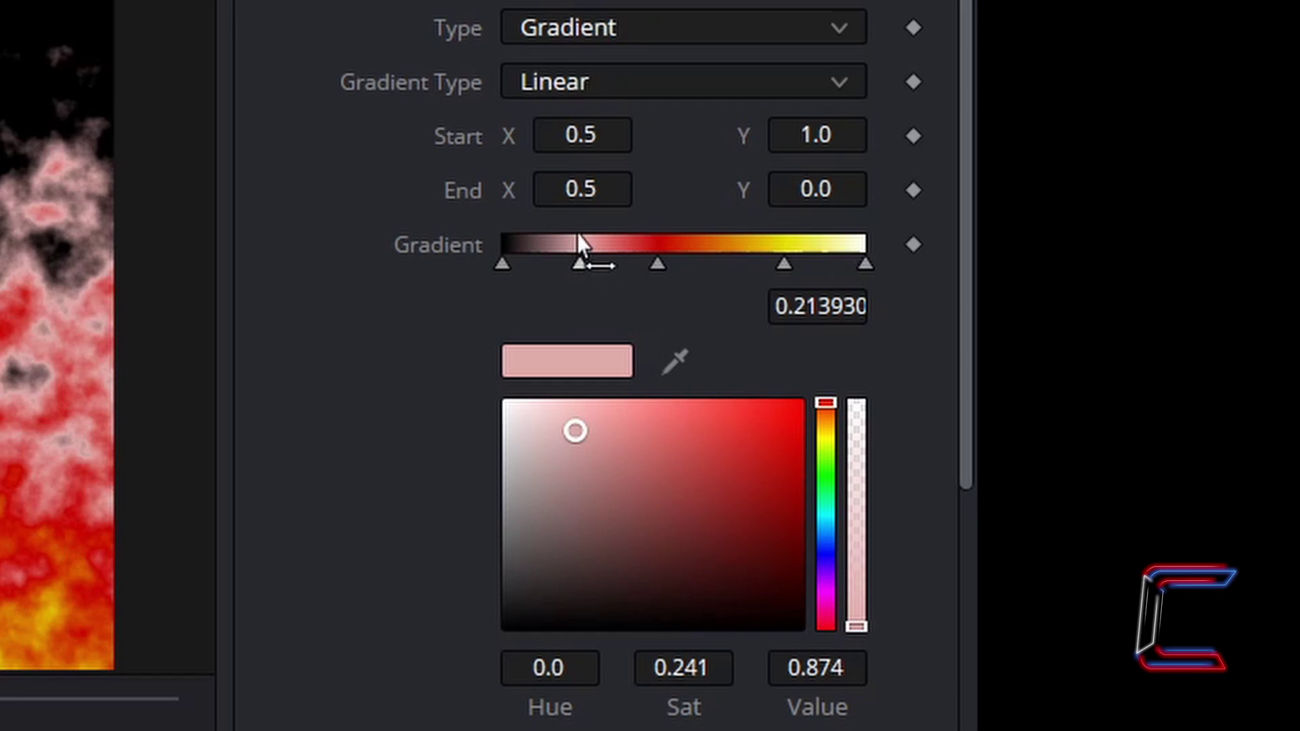
pyautogui.press('Delete')
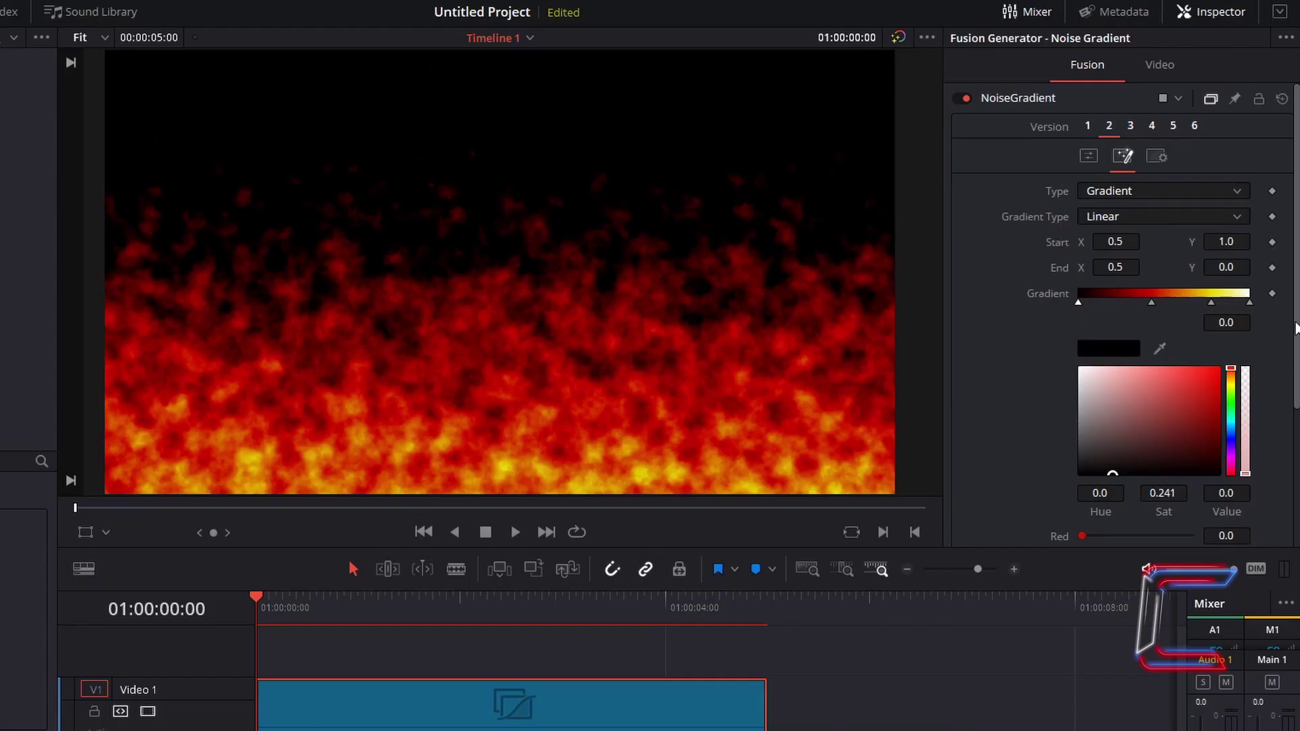
# Scroll the Inspector down and select the trees.mp4 clip on Video 1 to view its settings.
pyautogui.scroll(-3, 1290, 339)
pyautogui.scroll(-1, 969, 341)
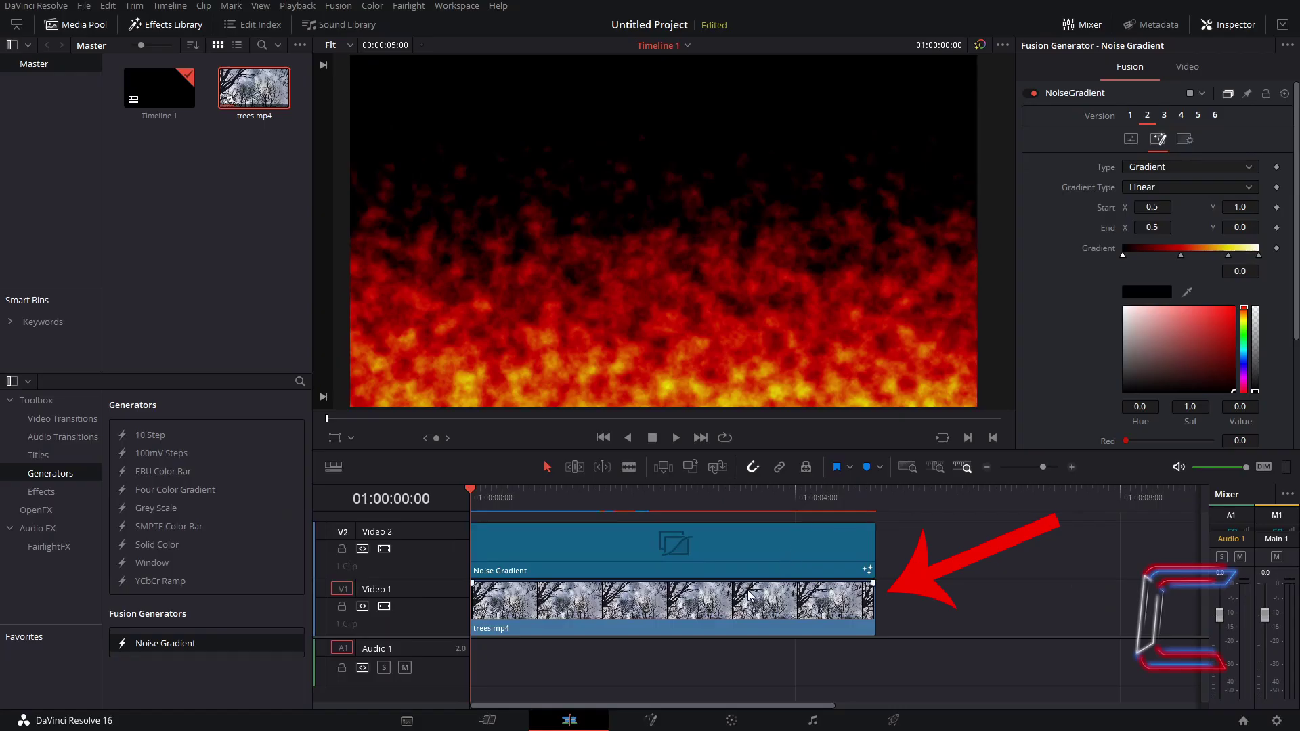
pyautogui.click(750, 595)
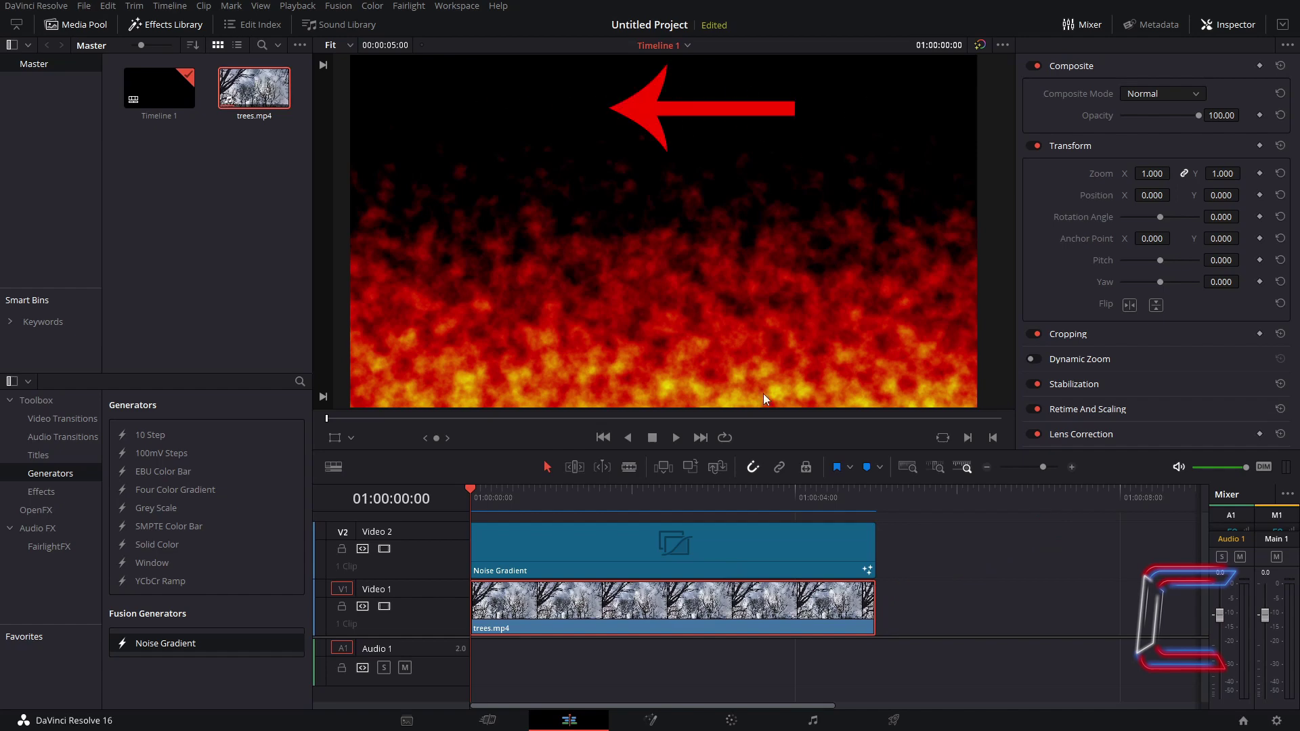
# Select the Noise Gradient clip on Video 2 to show its Fusion Generator settings.
pyautogui.click(728, 549)
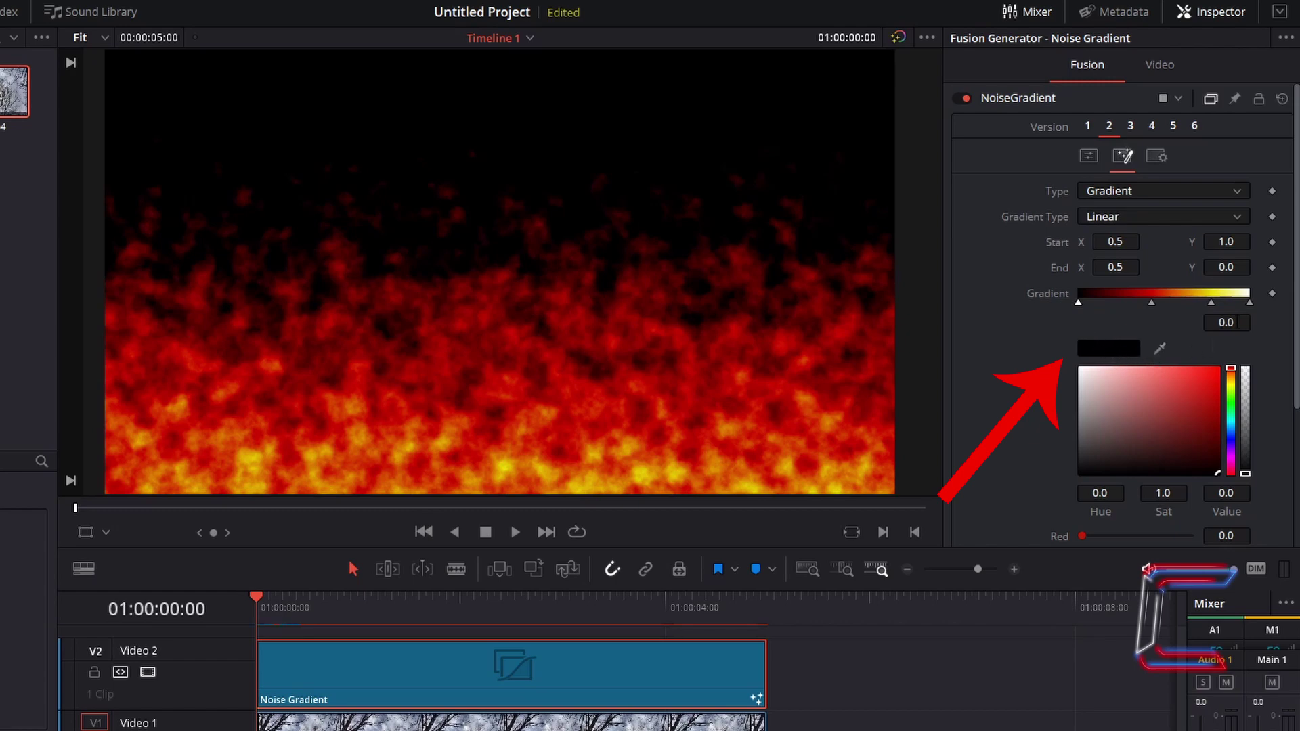
# Scroll the Inspector down and drag the black stop's Alpha from 1.0 to 0.0.
pyautogui.moveTo(1295, 244); pyautogui.dragTo(1295, 392)
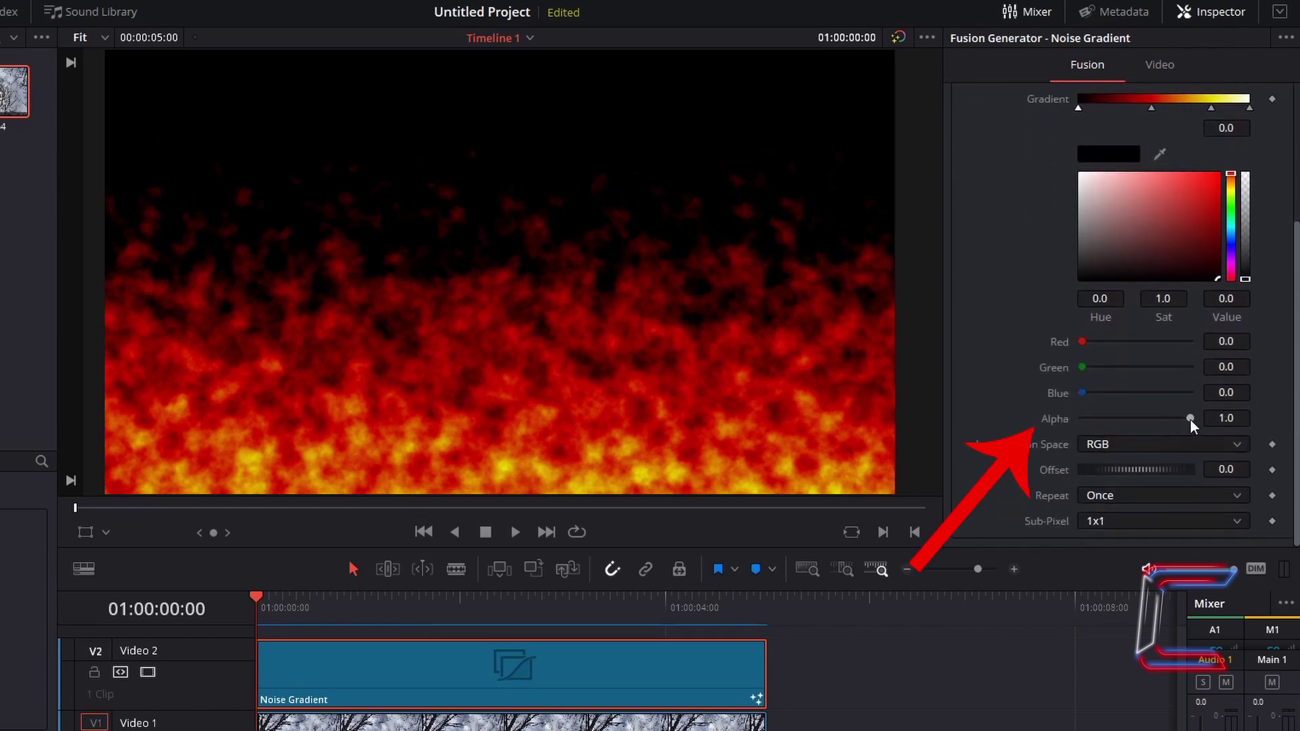
pyautogui.moveTo(1190, 420); pyautogui.dragTo(1066, 409)
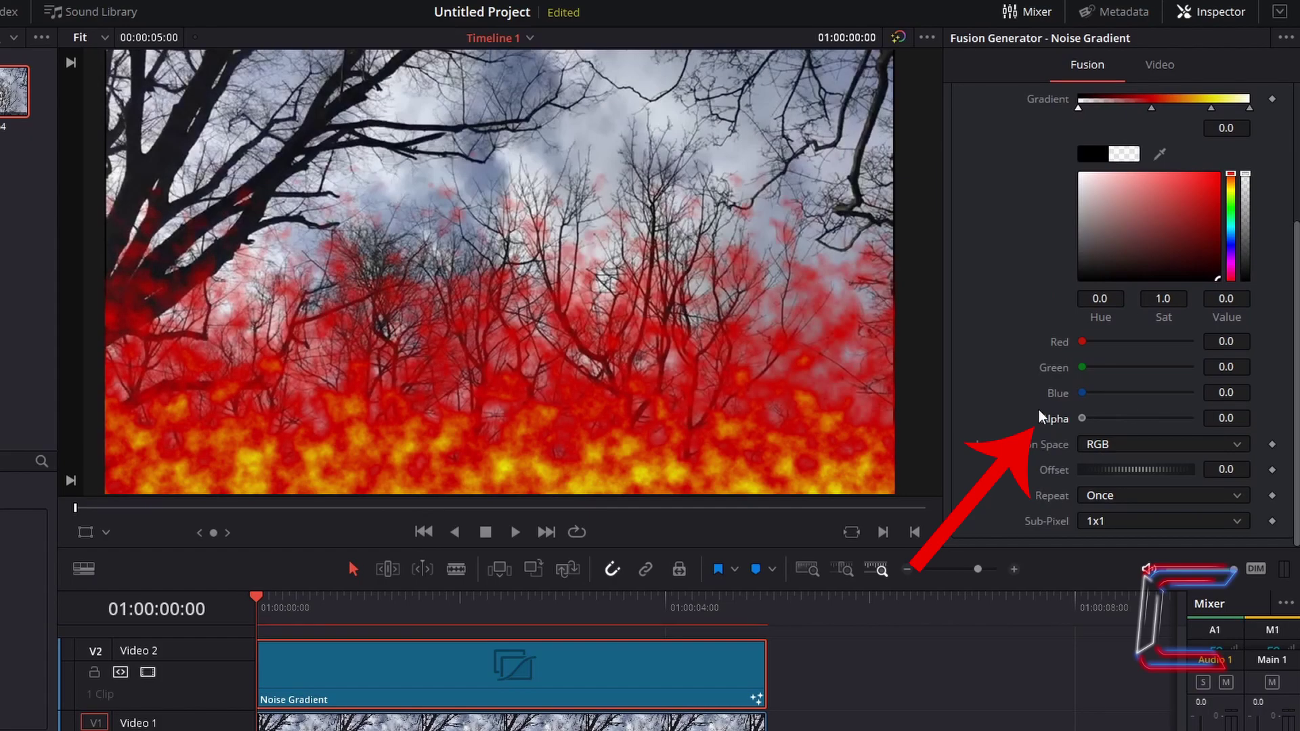